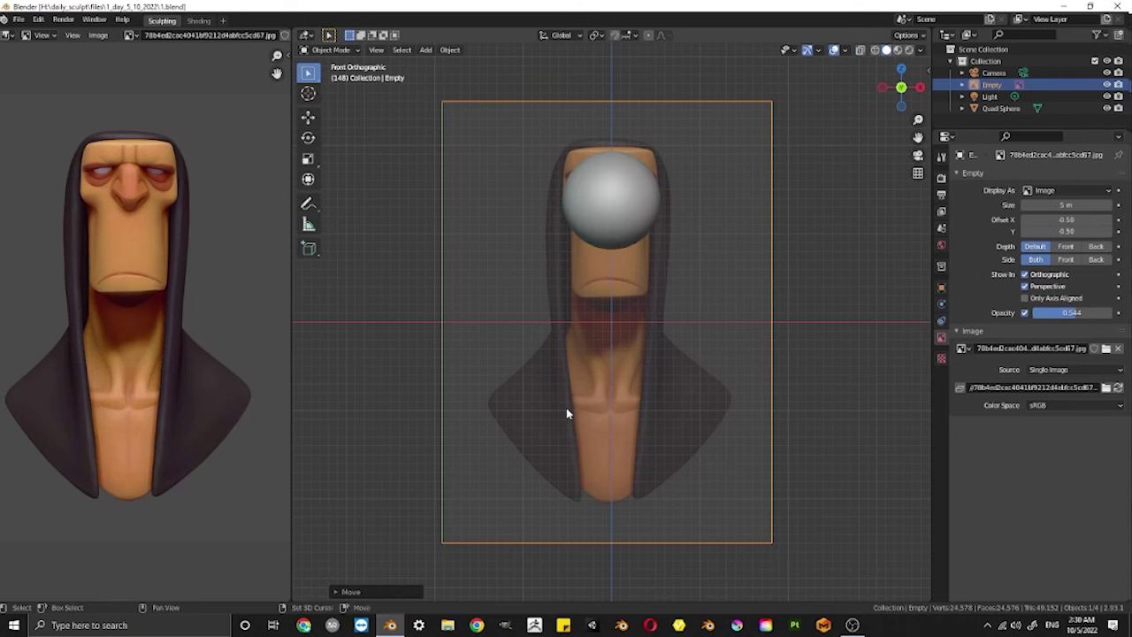
Select the Quad Sphere, enter Sculpt Mode and pick the Grab brush
left_click(618, 243)
left_click(329, 49)
left_click(336, 94)
key("g")
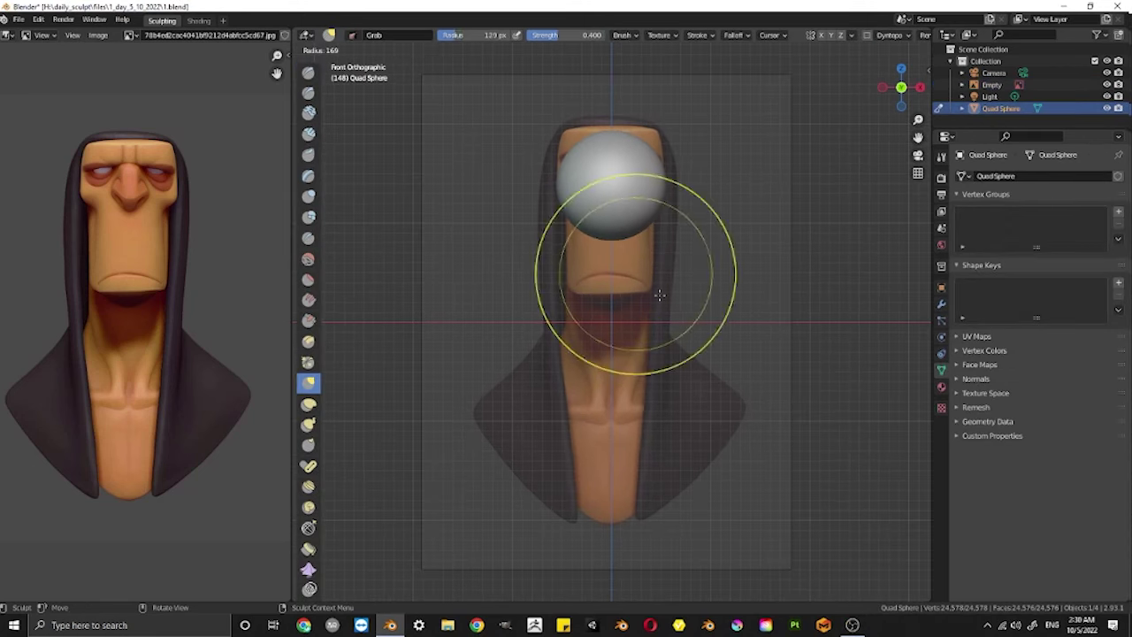
key("n")
Stretch the sphere downward into a tall egg-shaped head with an enlarged Grab brush
scroll(843, 454, "down", 3)
key("n")
left_click_drag(608, 221, 614, 328)
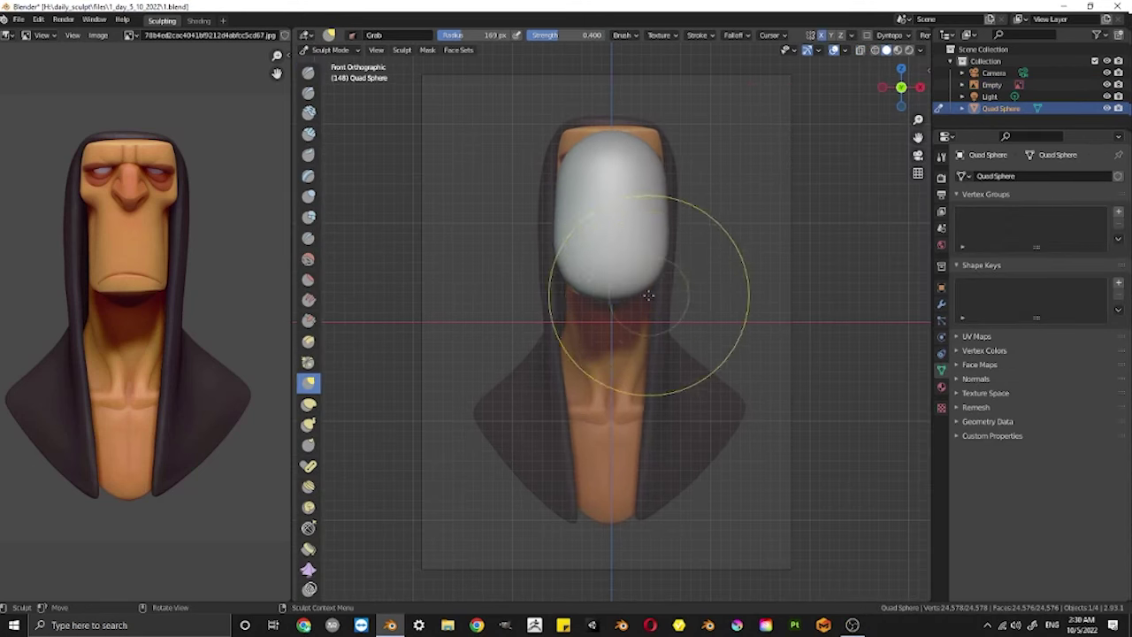
key("f")
left_click(666, 144)
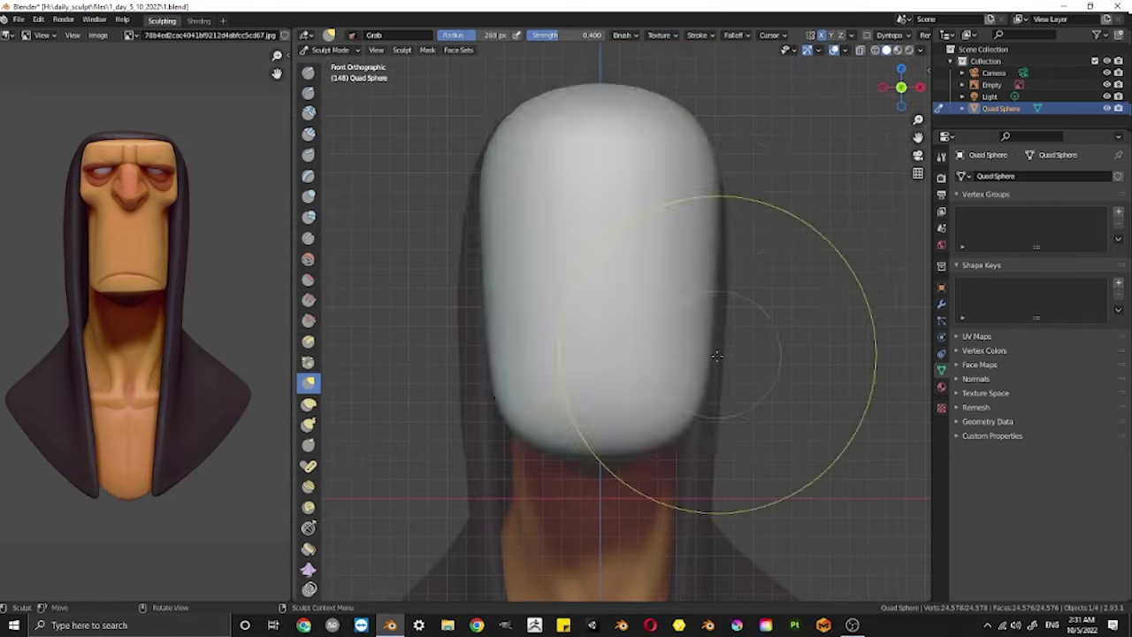
mouse_move(669, 404)
middle_mouse_down()
mouse_move(655, 456)
mouse_move(661, 216)
middle_mouse_up()
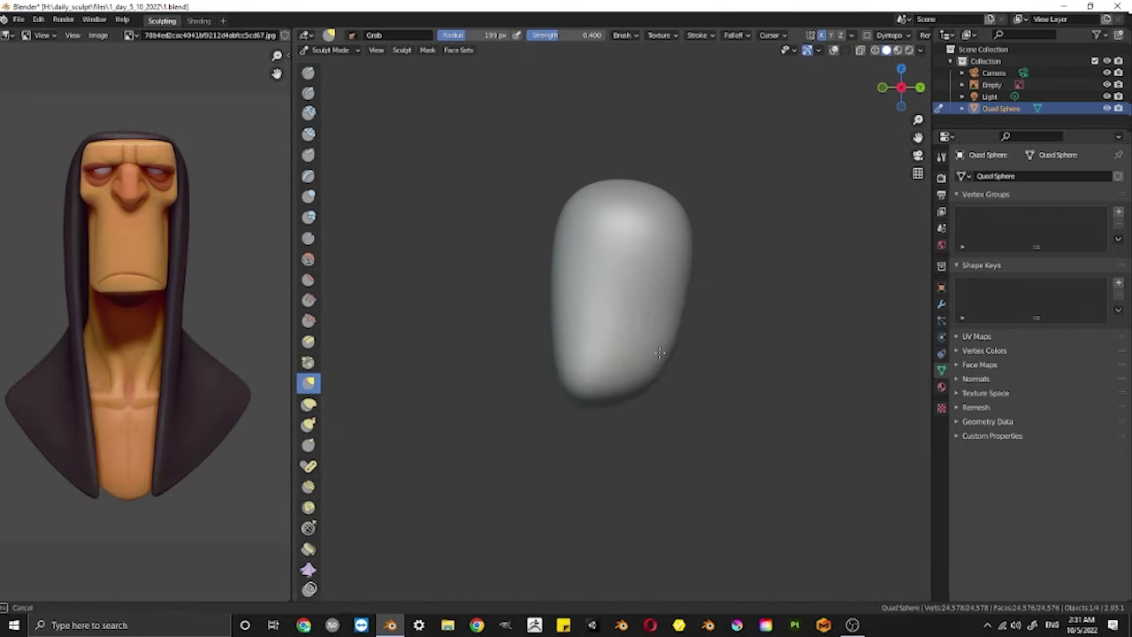
Set matcap viewport shading and select the Clay Strips brush in front view
key("KP_1")
key("alt+z")
key("c")
key("alt+z")
middle_click_drag(636, 466, 649, 417)
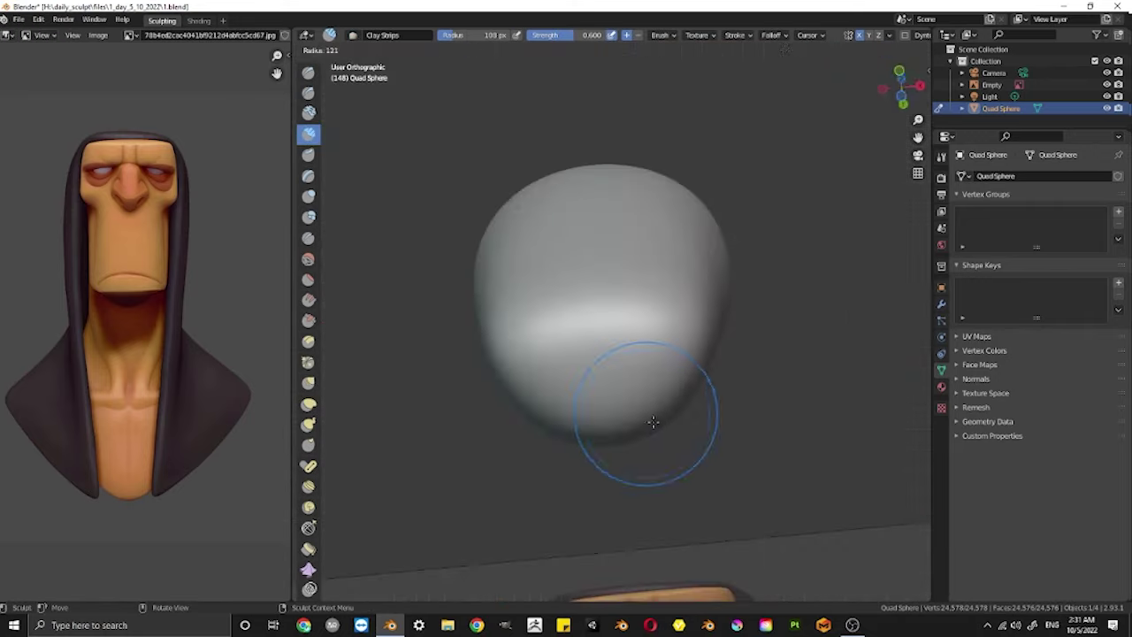
left_click(920, 50)
left_click(912, 107)
left_click(920, 50)
Smooth the front of the block and pull it with Grab against the X-ray reference
key("s")
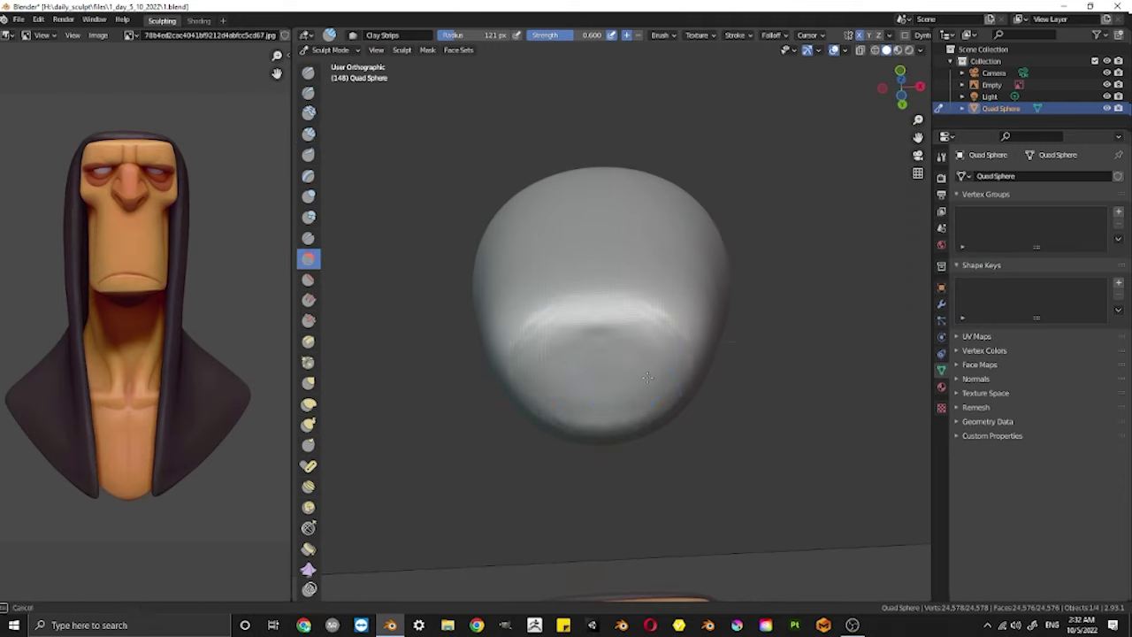
middle_click_drag(619, 372, 621, 230)
key("KP_1")
key("alt+z")
key("g")
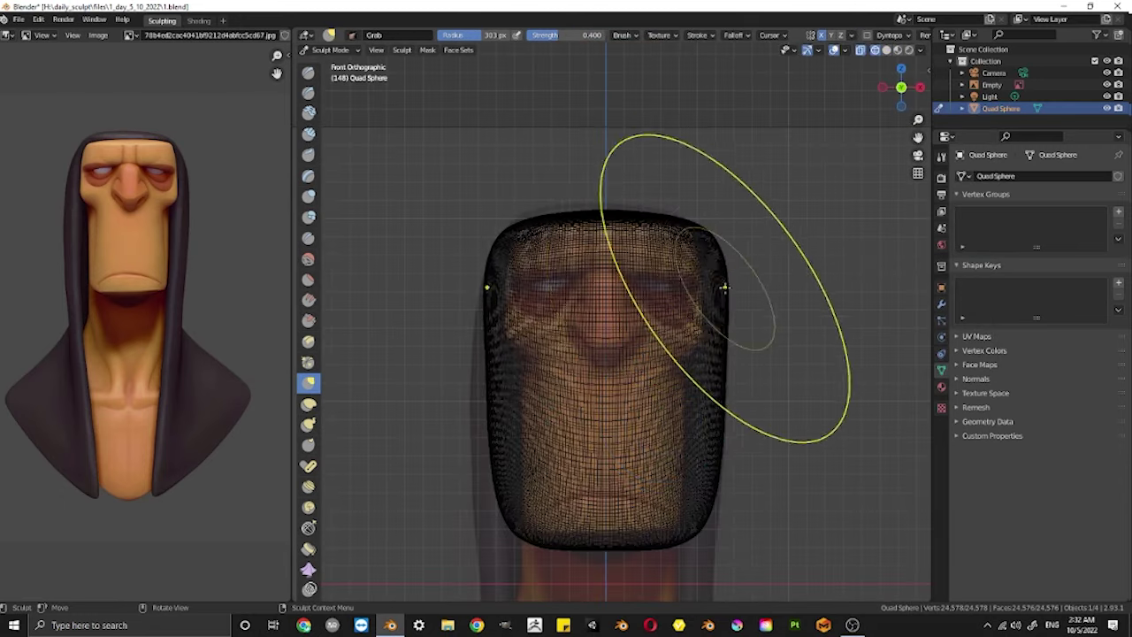
key("alt+z")
middle_click_drag(707, 353, 651, 457)
Lay Clay Strips across the face front and brow over the eye sockets, then smooth them
key("c")
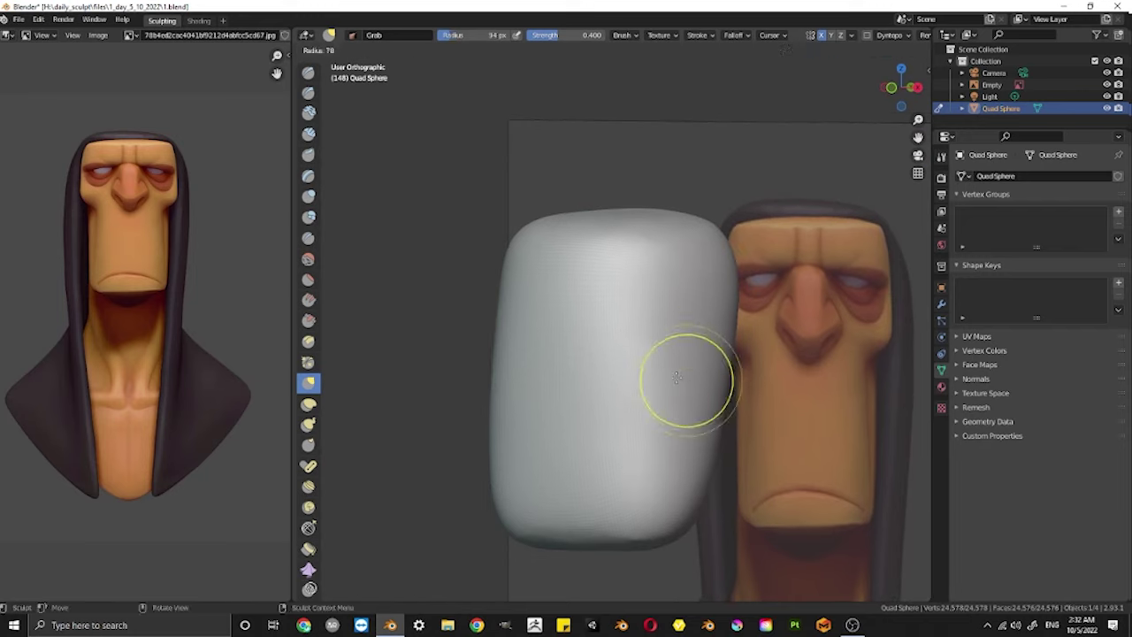
left_click_drag(682, 379, 619, 309)
mouse_move(628, 354)
middle_mouse_down()
mouse_move(646, 424)
mouse_move(673, 372)
middle_mouse_up()
left_click_drag(699, 371, 627, 475)
key("KP_1")
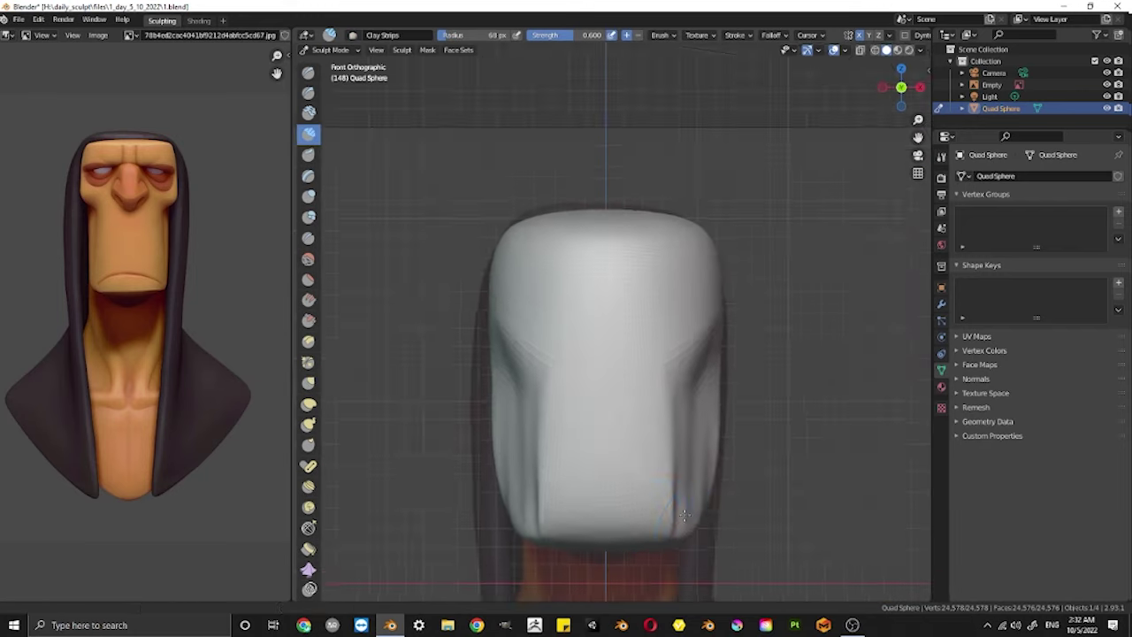
left_click_drag(707, 366, 687, 493, "shift")
middle_click_drag(687, 492, 686, 417)
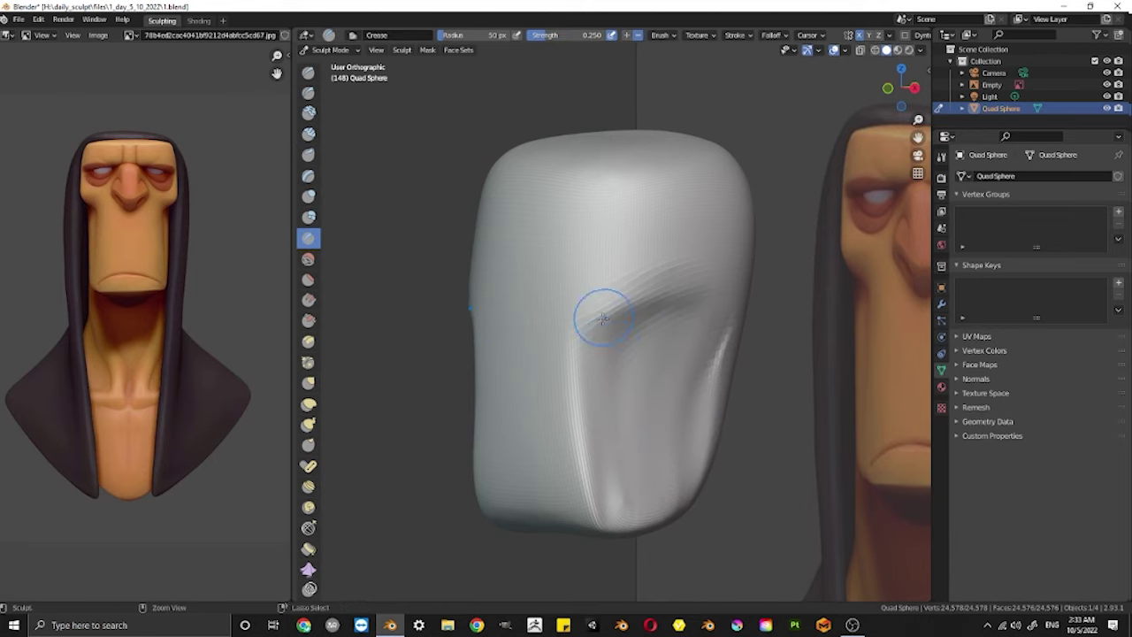
Set the brush radius to 60 px and reshape the side profile with Grab in right view
key("KP_1")
mouse_move(593, 311)
middle_mouse_down()
mouse_move(642, 382)
mouse_move(645, 330)
mouse_move(624, 322)
middle_mouse_up()
key("KP_1")
key("f")
left_click(642, 382)
key("KP_3")
key("g")
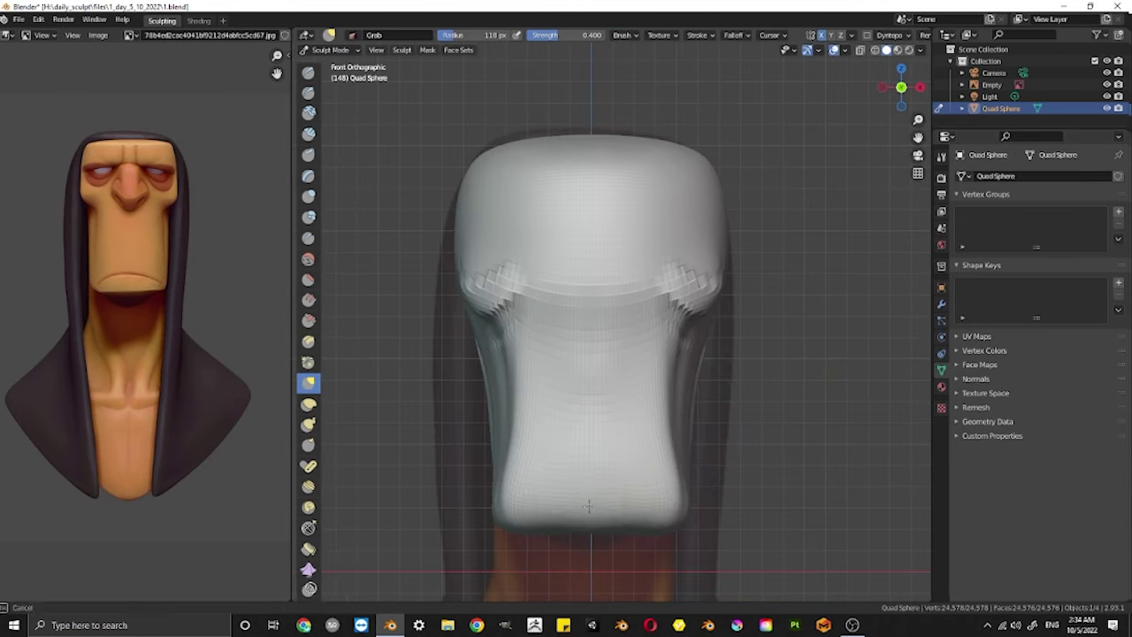
key("KP_3")
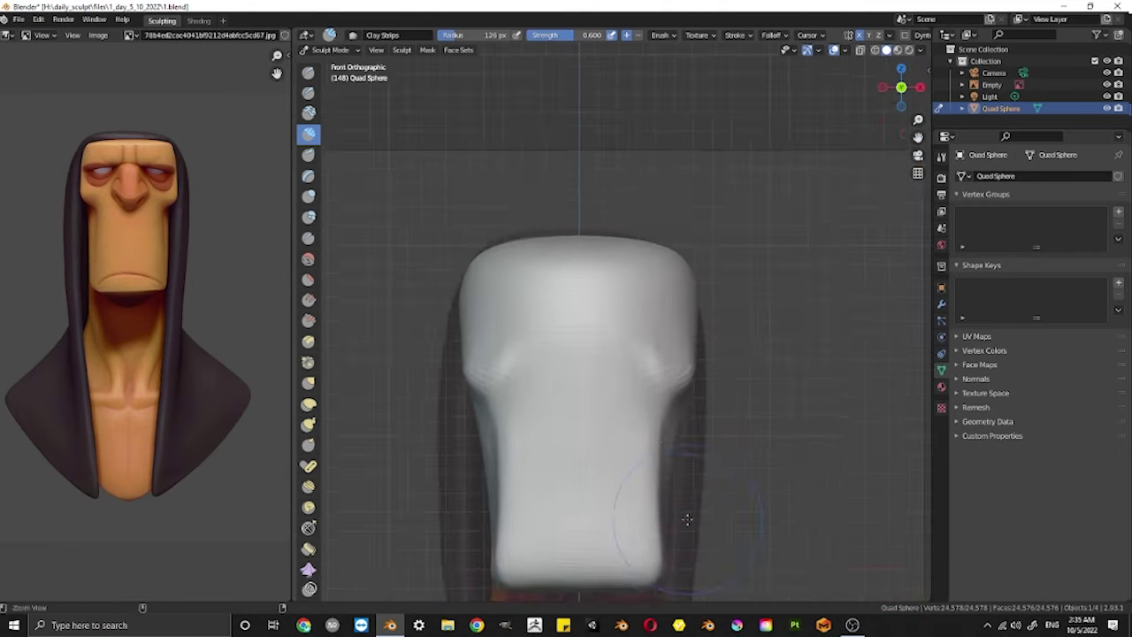
Pull the nose bridge and tip forward below the brow with an enlarged Grab brush
middle_click_drag(553, 512, 713, 345)
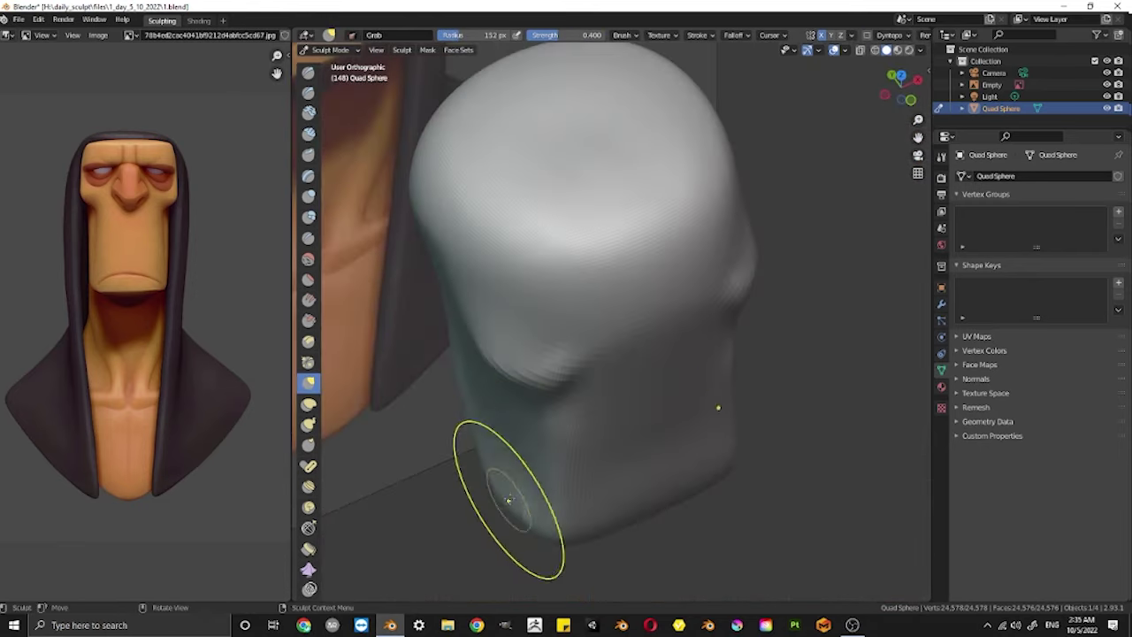
key("f")
left_click(607, 429)
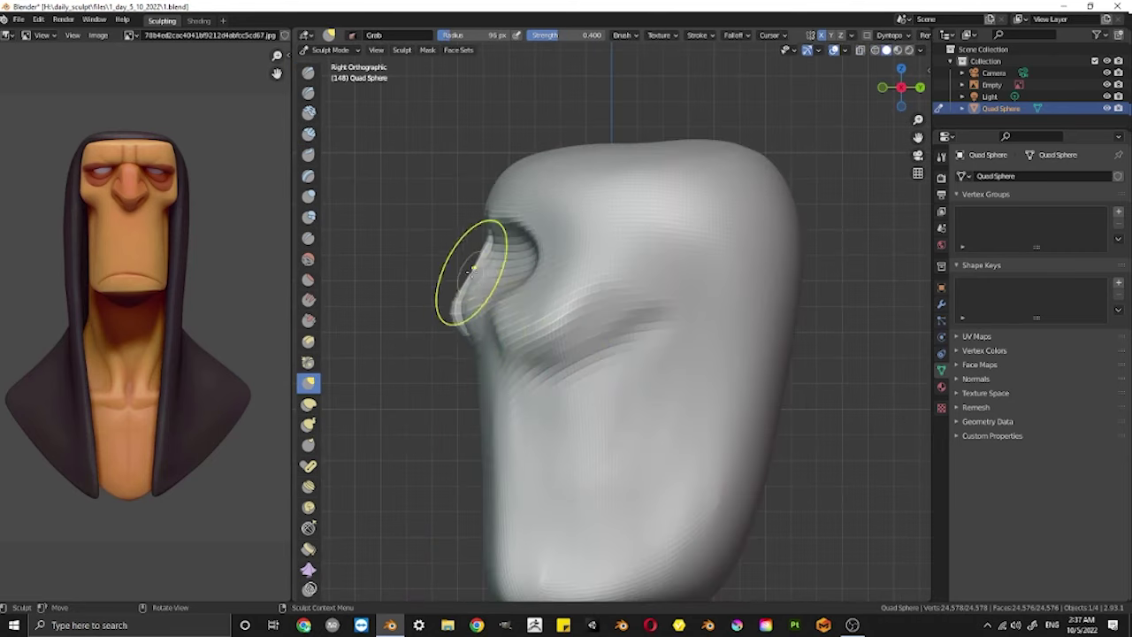
scroll(472, 270, "up", 3)
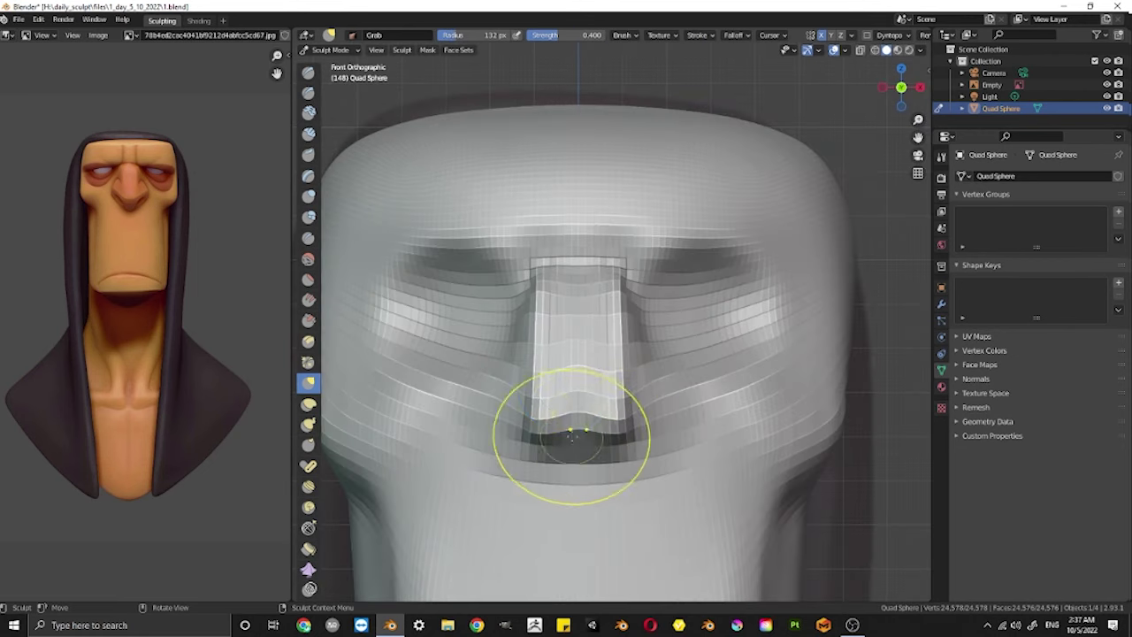
Reshape the nose's lower edge into wings and build up the forehead with clay strokes
left_click_drag(572, 435, 660, 430)
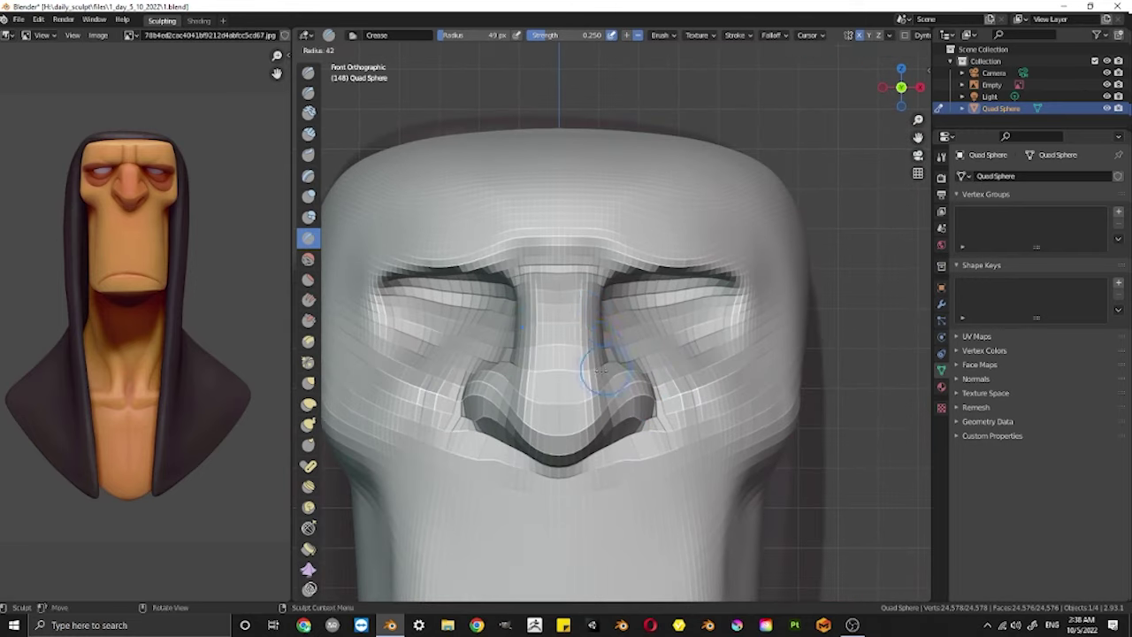
left_click_drag(569, 215, 673, 196)
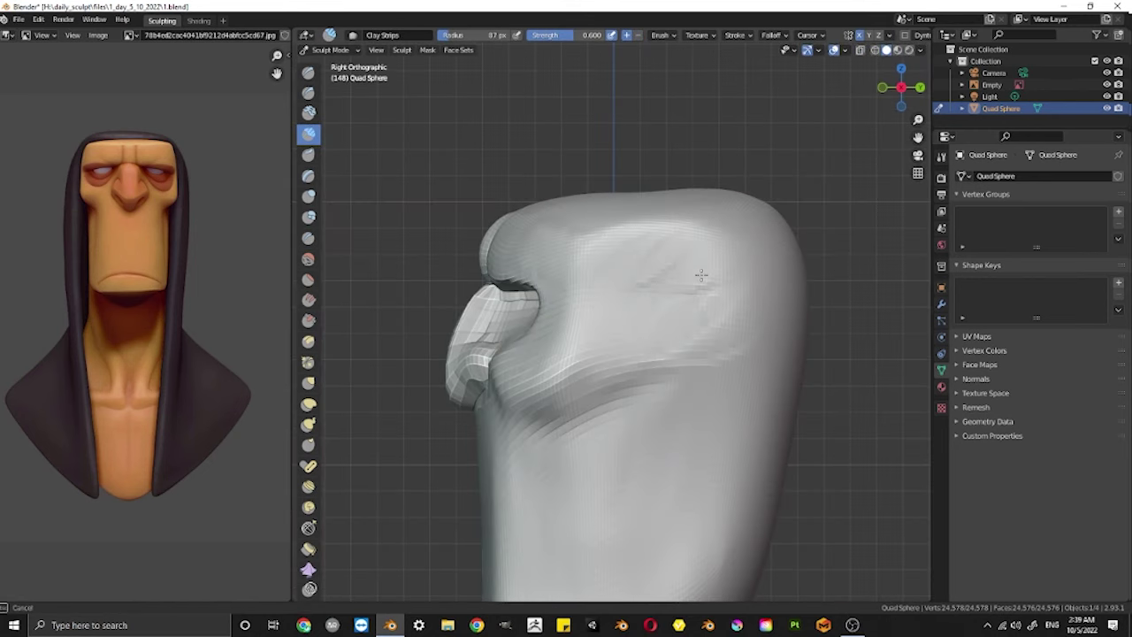
key("KP_1")
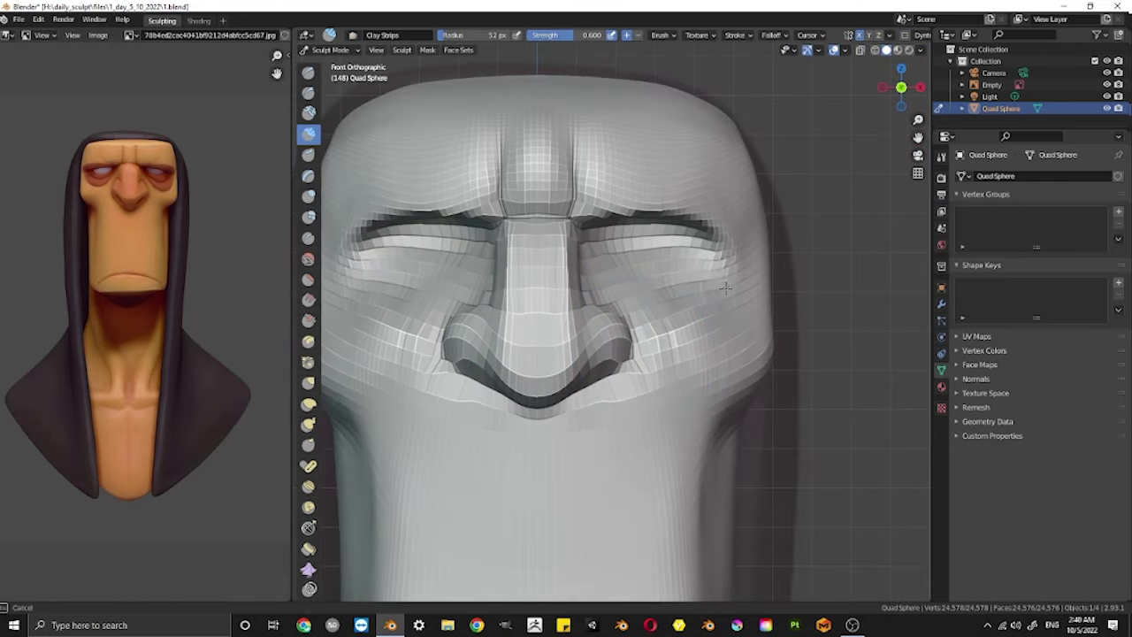
Remesh the sculpt from the sidebar, then deepen the brows, forehead furrows and eyelid creases
key("n")
key("n")
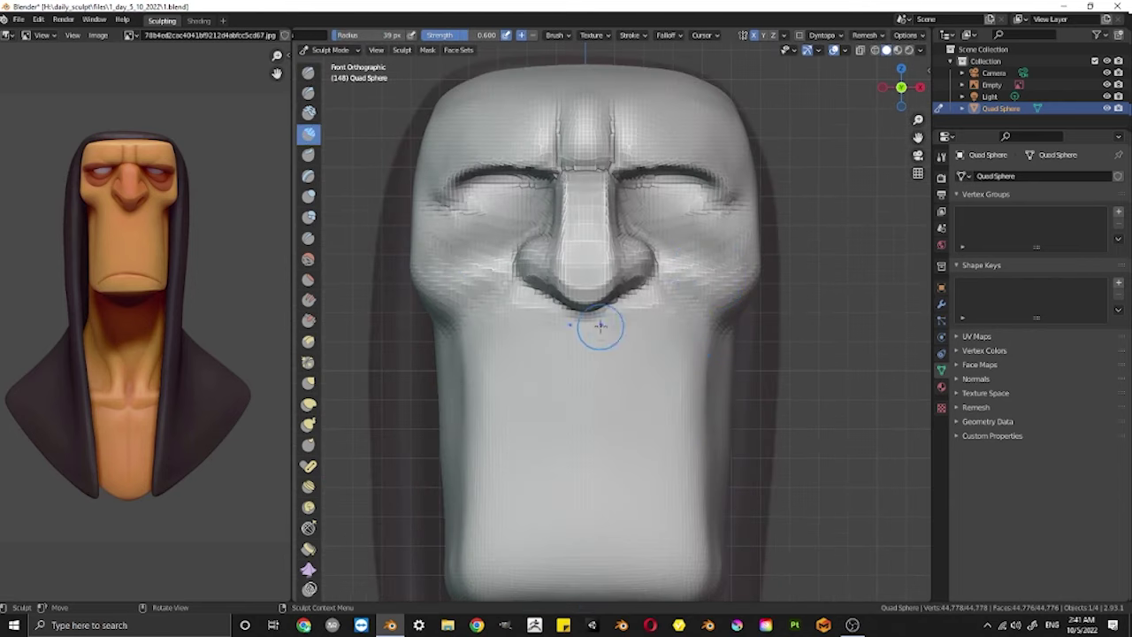
middle_click_drag(600, 327, 563, 228)
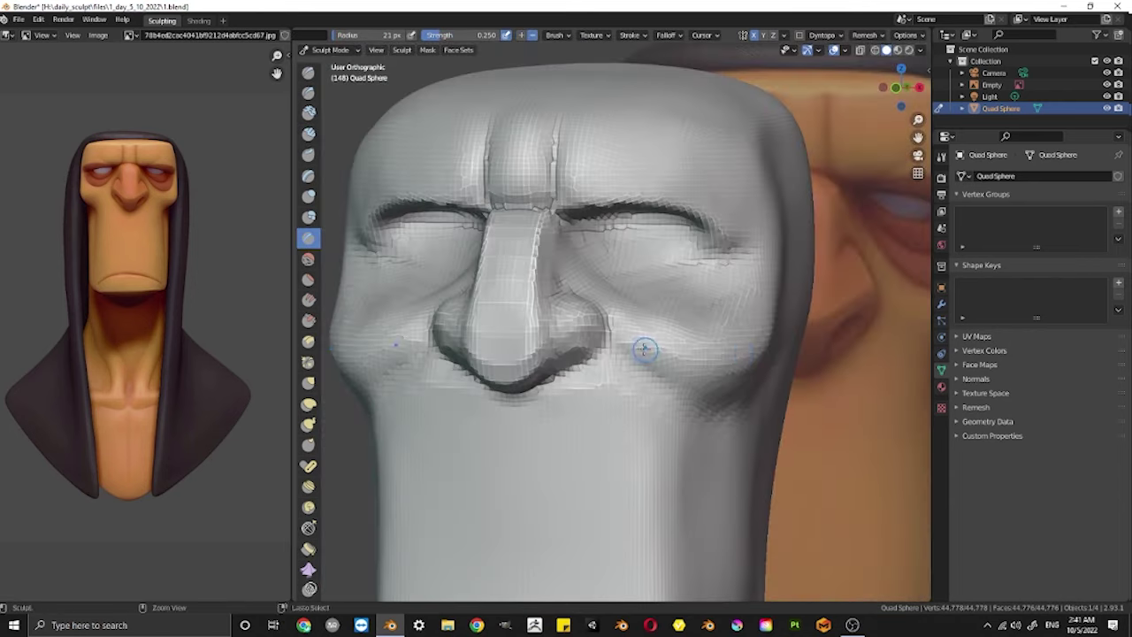
key("KP_1")
scroll(635, 337, "up", 2)
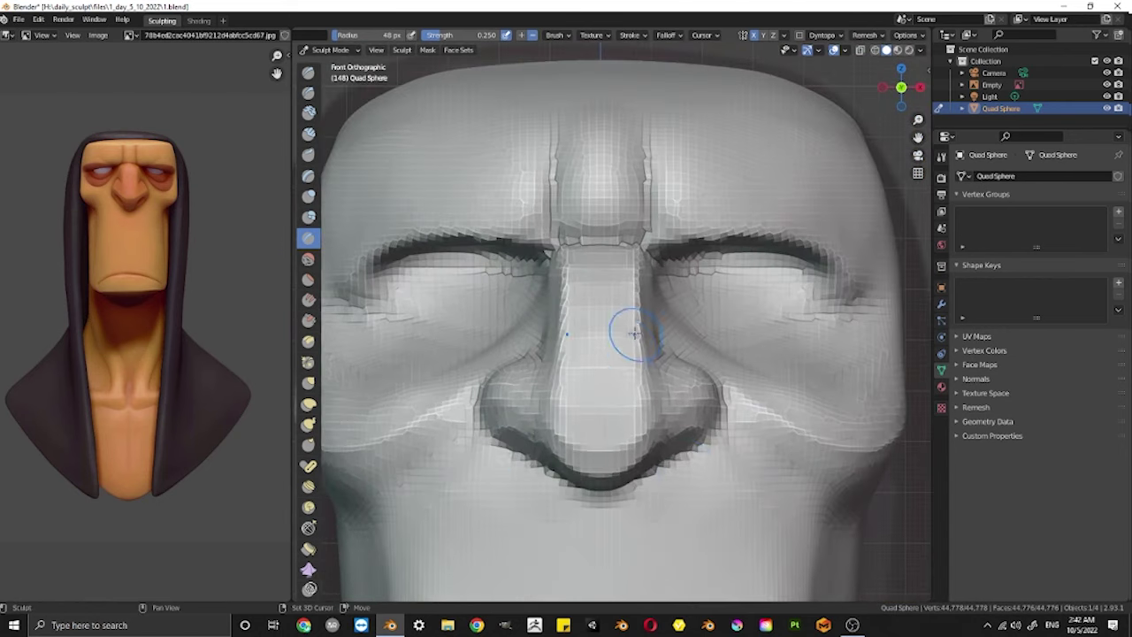
middle_click_drag(644, 151, 708, 368, "shift")
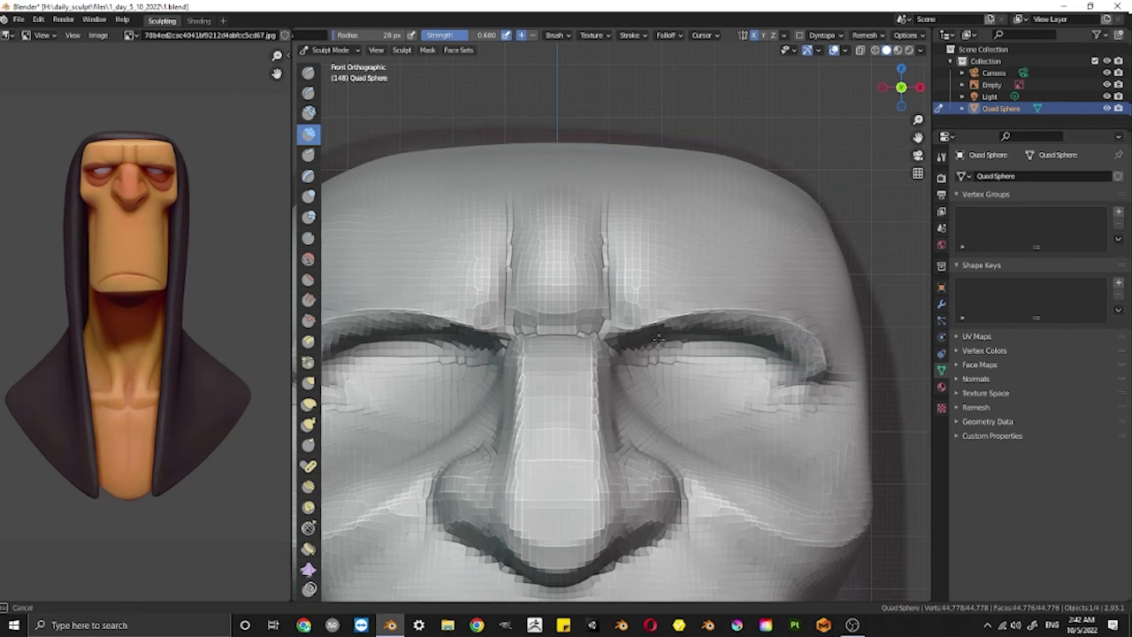
middle_click_drag(658, 337, 672, 265)
key("KP_1")
mouse_move(746, 308)
middle_mouse_down("shift")
mouse_move(799, 382)
mouse_move(743, 398)
mouse_move(695, 453)
mouse_move(652, 454)
middle_mouse_up("shift")
Shape the rounded nose tip with Grab and Draw brushes, comparing front and right views
key("g")
key("KP_1")
scroll(718, 468, "down", 5)
scroll(720, 473, "up", 2)
scroll(650, 462, "up", 2)
key("KP_1")
scroll(632, 518, "up", 3)
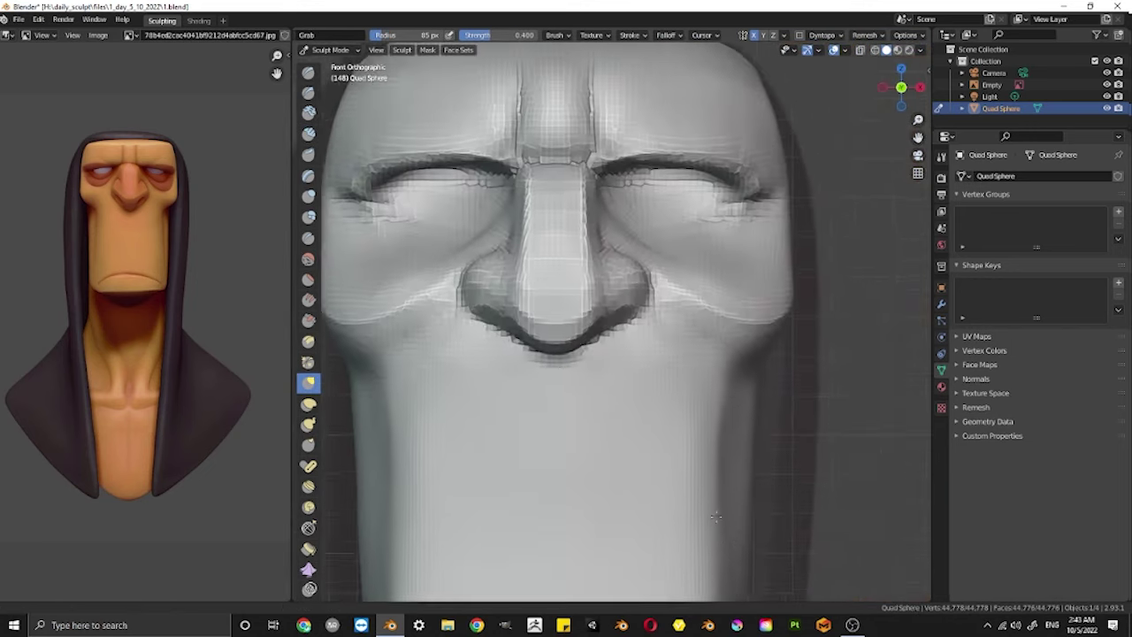
scroll(607, 361, "up", 2)
key("x")
key("KP_3")
scroll(595, 406, "down", 2)
key("KP_1")
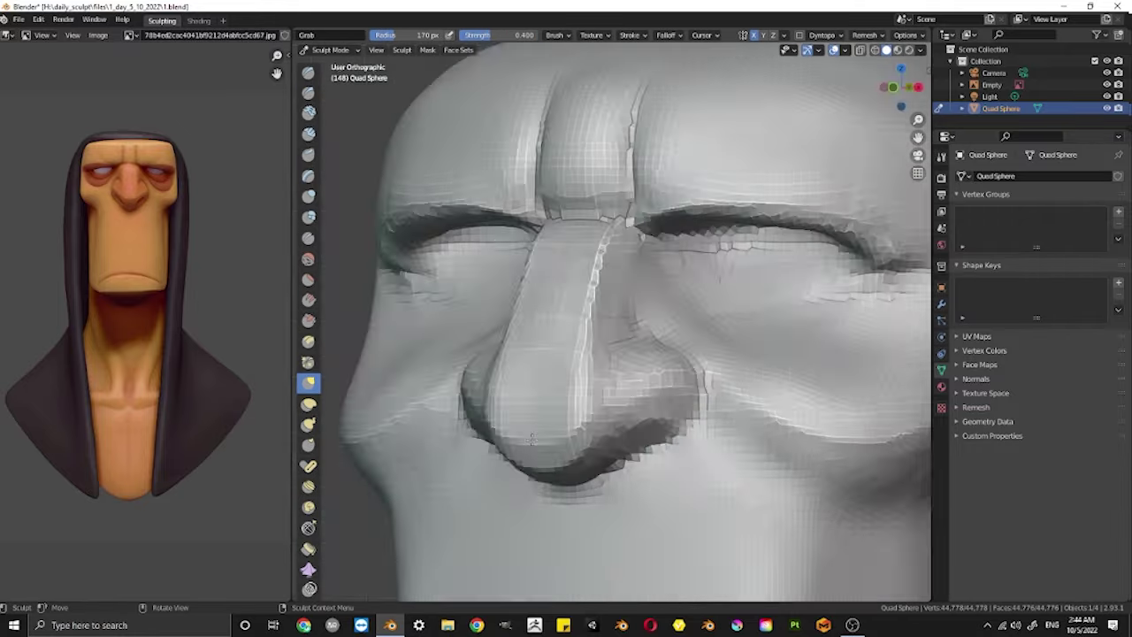
scroll(656, 404, "down", 1)
key("c")
Build up the nostril wings with Draw, Clay Strips and Grab, viewing the nose from below
mouse_move(644, 394)
middle_mouse_down()
mouse_move(663, 328)
mouse_move(607, 354)
mouse_move(586, 416)
middle_mouse_up()
key("g")
mouse_move(602, 473)
middle_mouse_down()
mouse_move(599, 164)
mouse_move(601, 283)
middle_mouse_up()
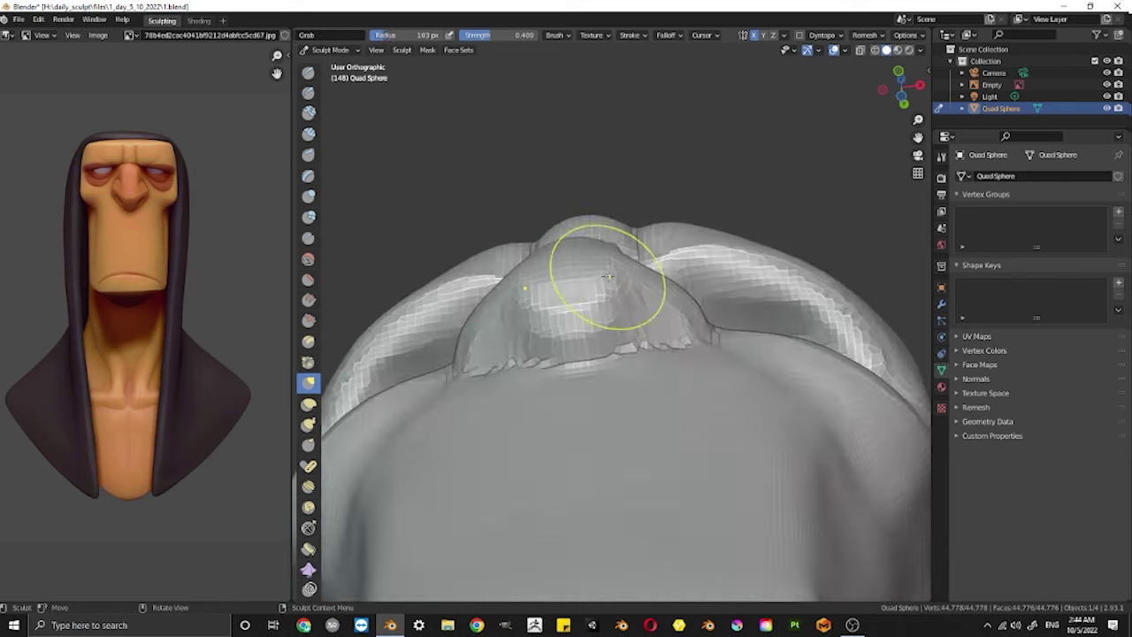
key("KP_3")
key("x")
mouse_move(526, 534)
middle_mouse_down()
mouse_move(576, 392)
mouse_move(664, 430)
mouse_move(639, 358)
middle_mouse_up()
key("c")
key("KP_1")
scroll(659, 435, "up", 2)
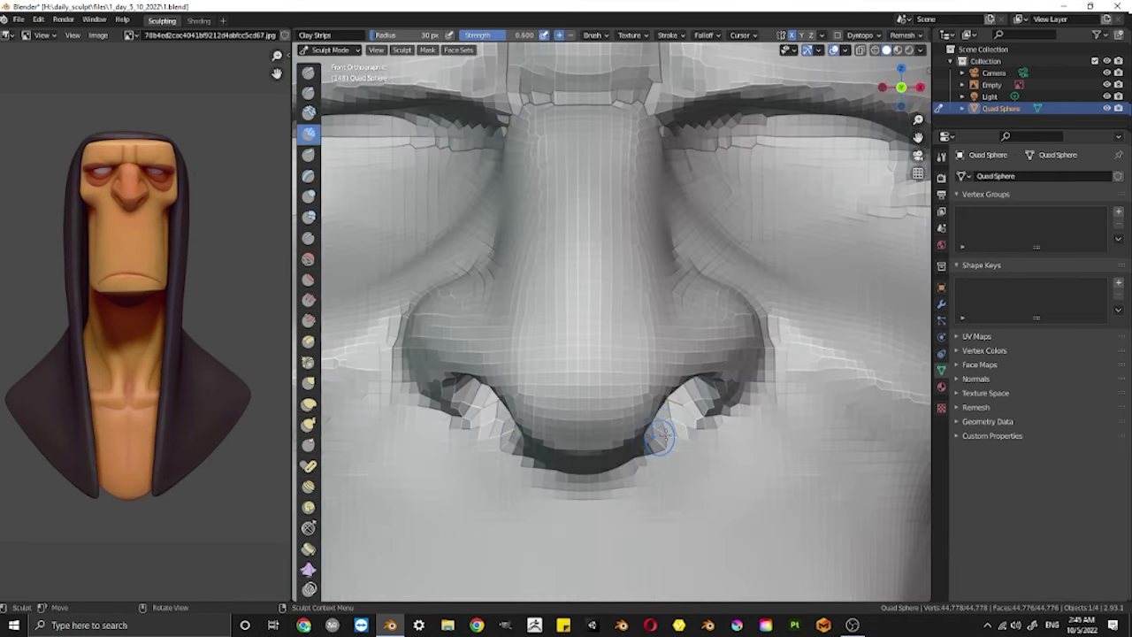
key("g")
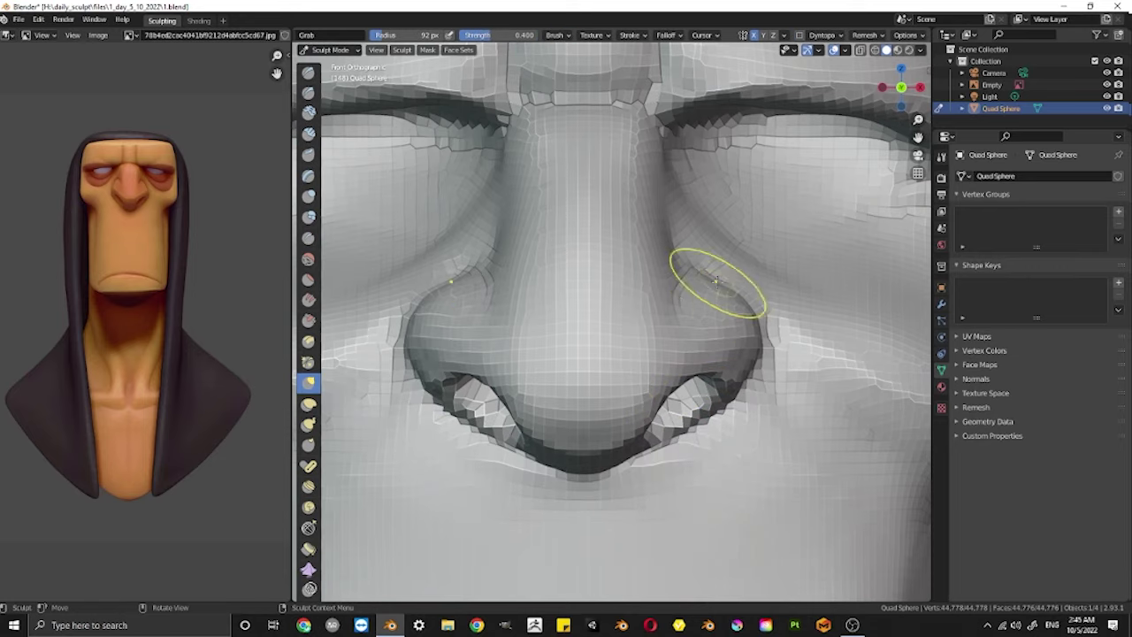
Match the nose to the reference in X-ray with an enlarged Grab brush
key("alt+z")
key("f")
left_click(684, 304)
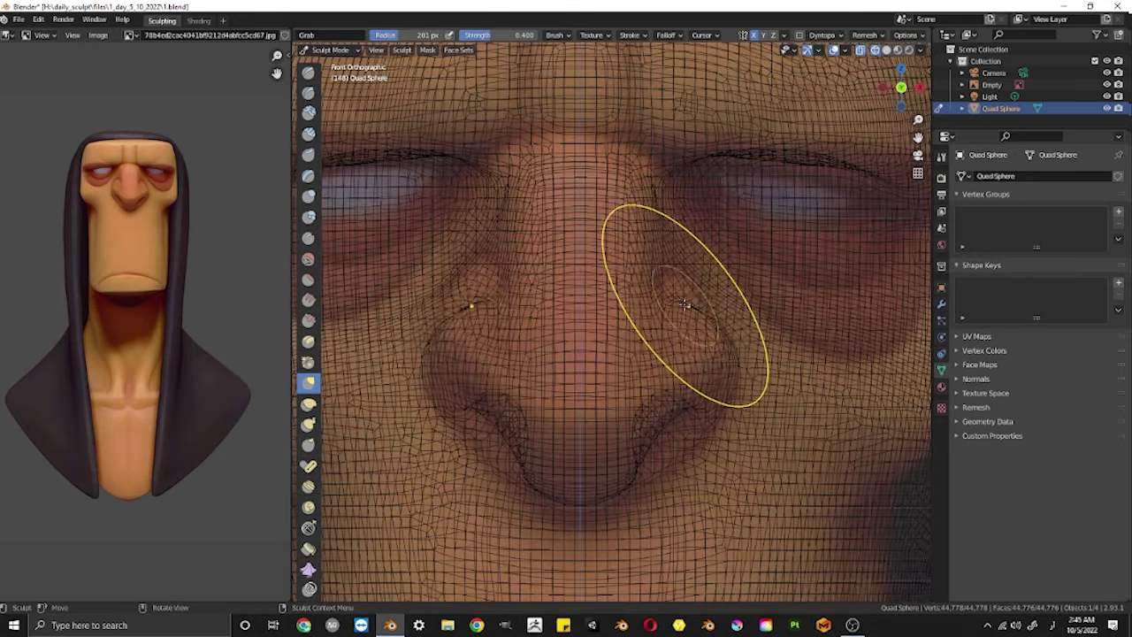
key("alt+z")
scroll(699, 345, "down", 3)
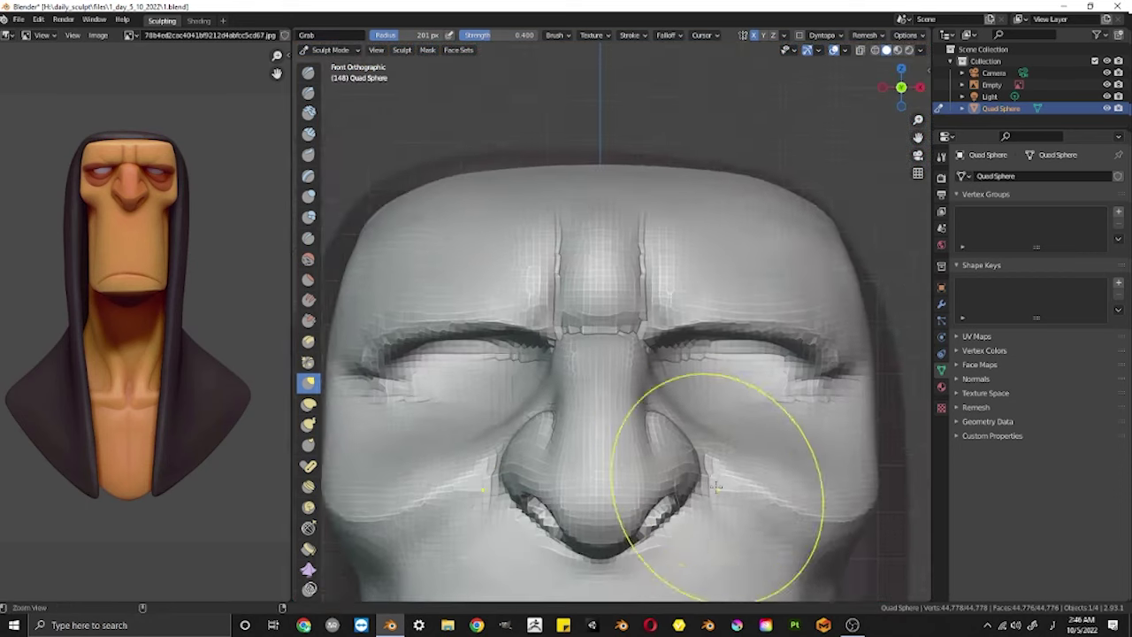
scroll(682, 454, "up", 3)
Carve creases around the nostril wings with a 44 px Crease brush
key("shift+c")
middle_click_drag(645, 468, 654, 453)
key("f")
left_click(650, 454)
scroll(657, 376, "up", 2)
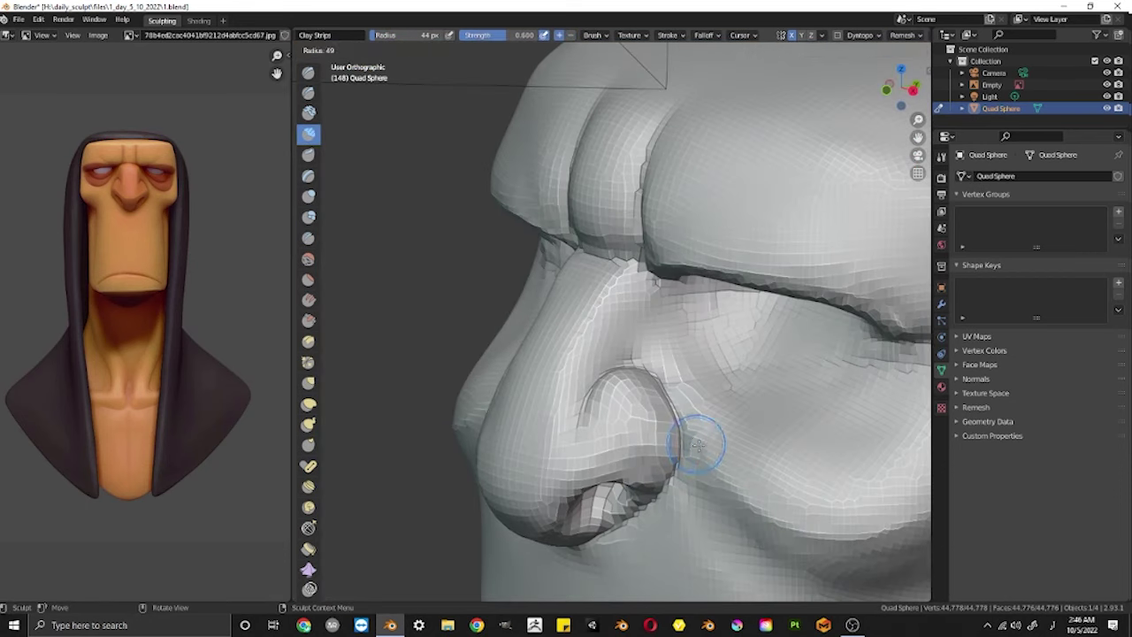
scroll(707, 390, "down", 2)
mouse_move(805, 408)
middle_mouse_down()
mouse_move(753, 434)
mouse_move(655, 399)
middle_mouse_up()
scroll(753, 434, "up", 2)
scroll(733, 435, "up", 3)
scroll(699, 398, "down", 5)
Refine the nose shape with Grab while orbiting around it
key("g")
scroll(556, 295, "up", 3)
scroll(723, 457, "up", 2)
middle_click_drag(557, 295, 753, 478)
scroll(723, 458, "down", 5)
left_click(920, 50)
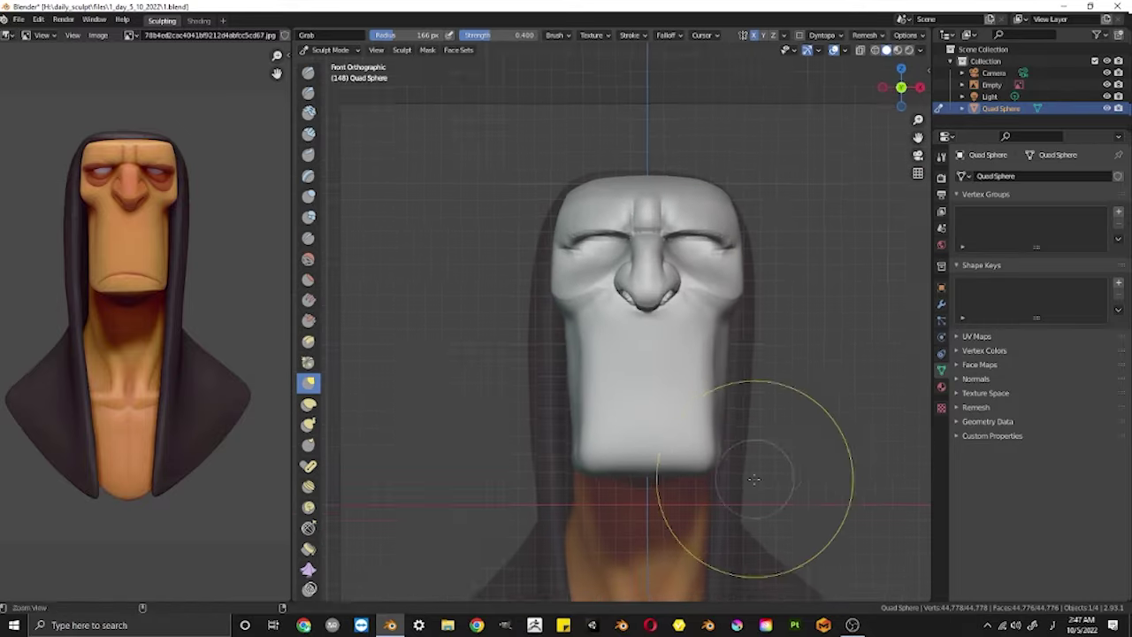
Carve and pull the jaw with Crease and Grab brushes from side angles
scroll(754, 479, "up", 2)
scroll(720, 416, "up", 2)
key("shift+c")
mouse_move(551, 222)
middle_mouse_down()
mouse_move(745, 314)
mouse_move(867, 312)
middle_mouse_up()
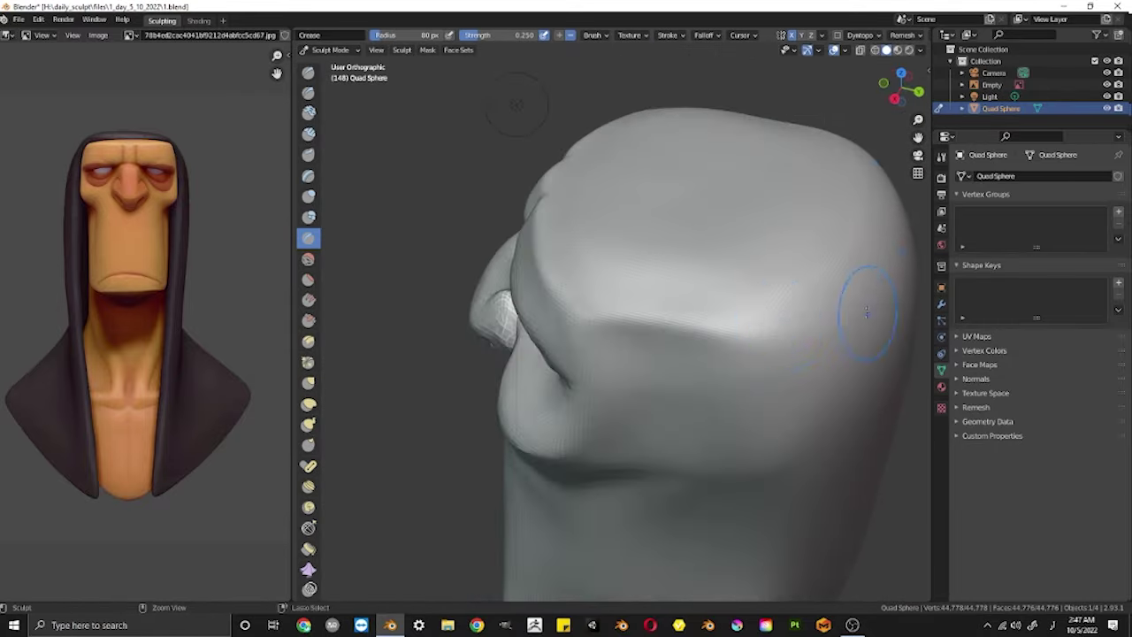
key("g")
middle_click_drag(707, 392, 721, 353)
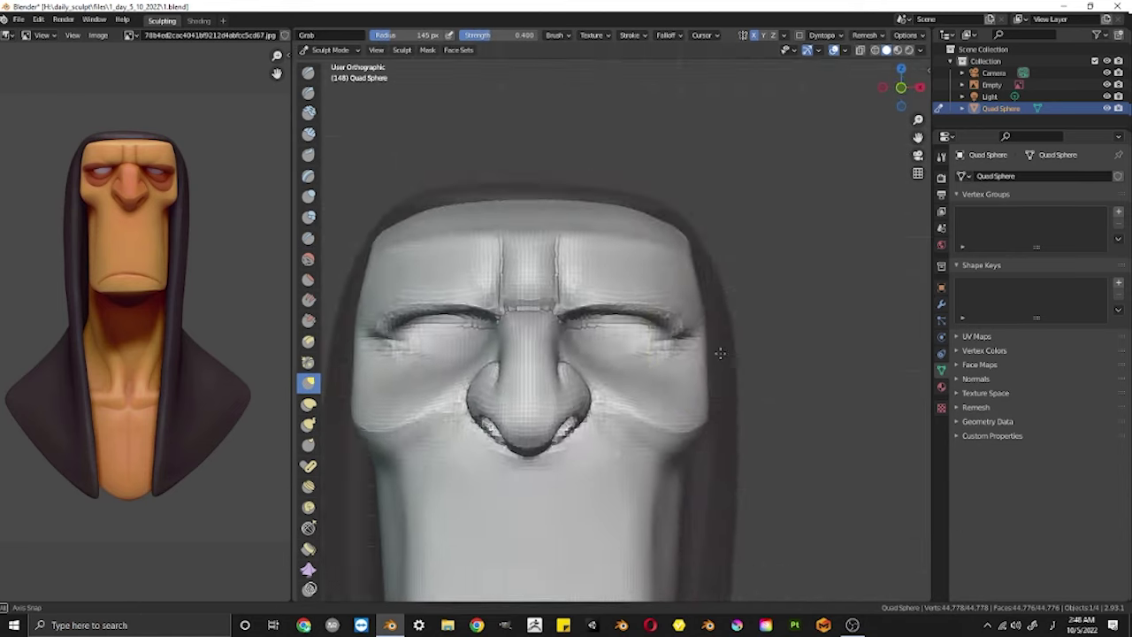
key("shift+c")
middle_click_drag(643, 410, 569, 227)
Reshape the lower face toward the reference with Clay Strips at about 73 px
key("KP_1")
scroll(643, 365, "up", 4)
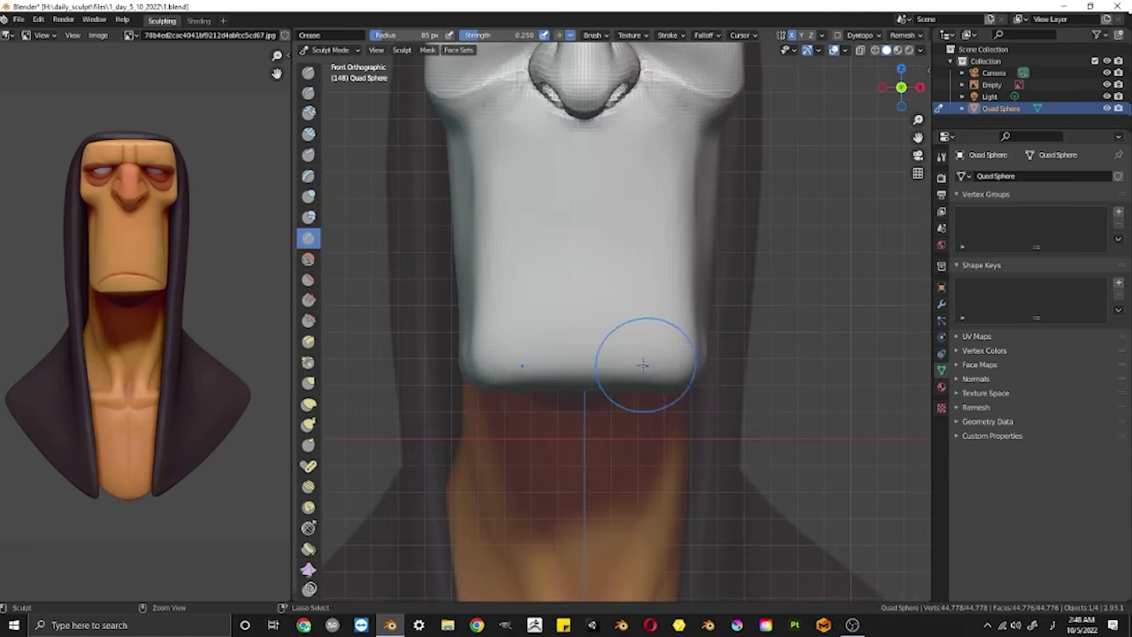
key("c")
mouse_move(643, 364)
middle_mouse_down()
mouse_move(672, 371)
mouse_move(652, 412)
middle_mouse_up()
key("KP_1")
key("KP_1")
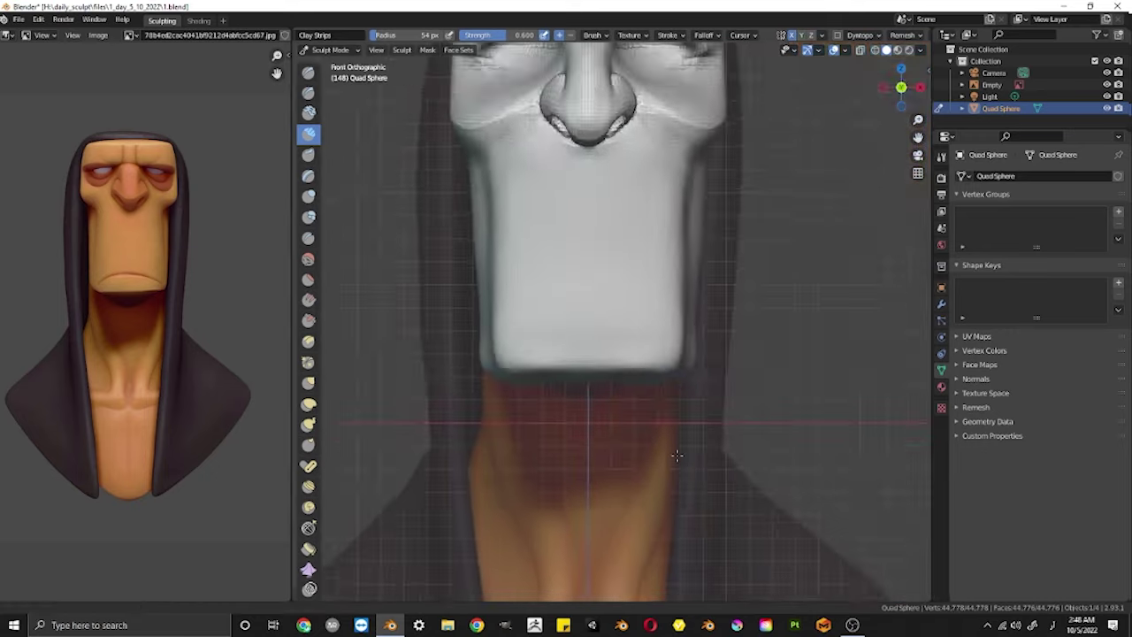
middle_click_drag(676, 456, 647, 303)
key("KP_1")
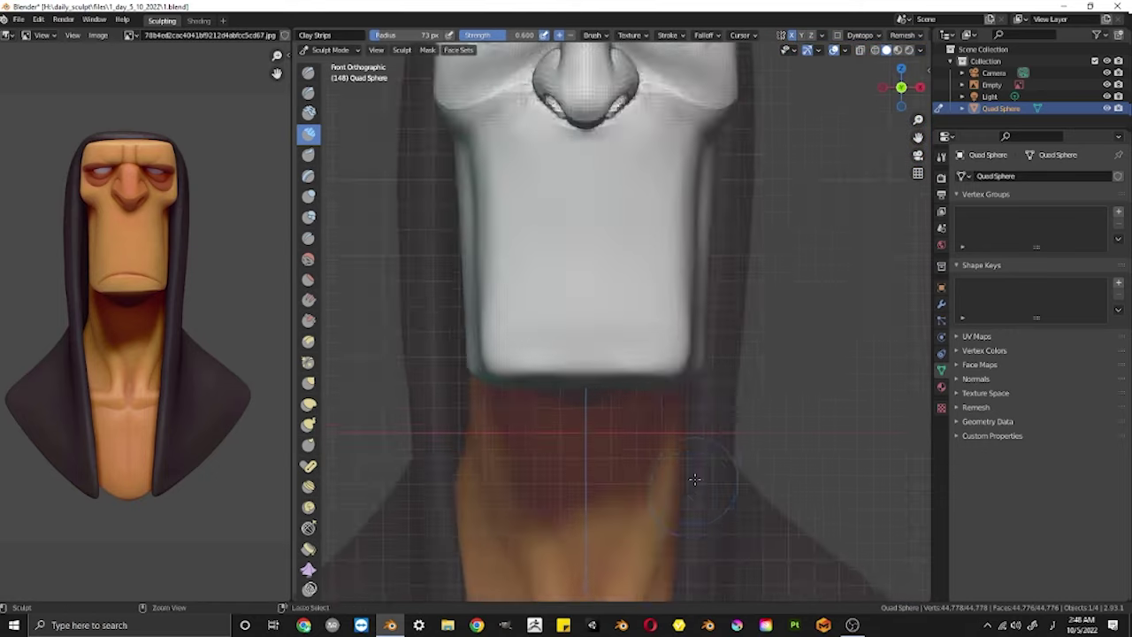
mouse_move(695, 480)
middle_mouse_down()
mouse_move(632, 390)
mouse_move(687, 420)
middle_mouse_up()
key("KP_1")
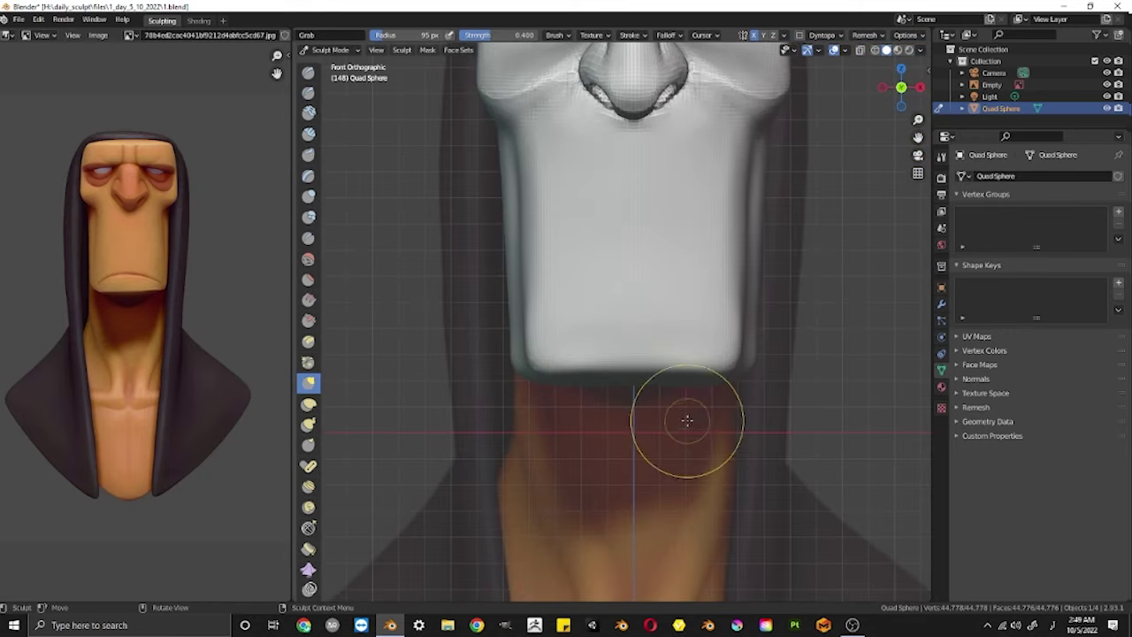
middle_click_drag(520, 385, 549, 336)
key("KP_1")
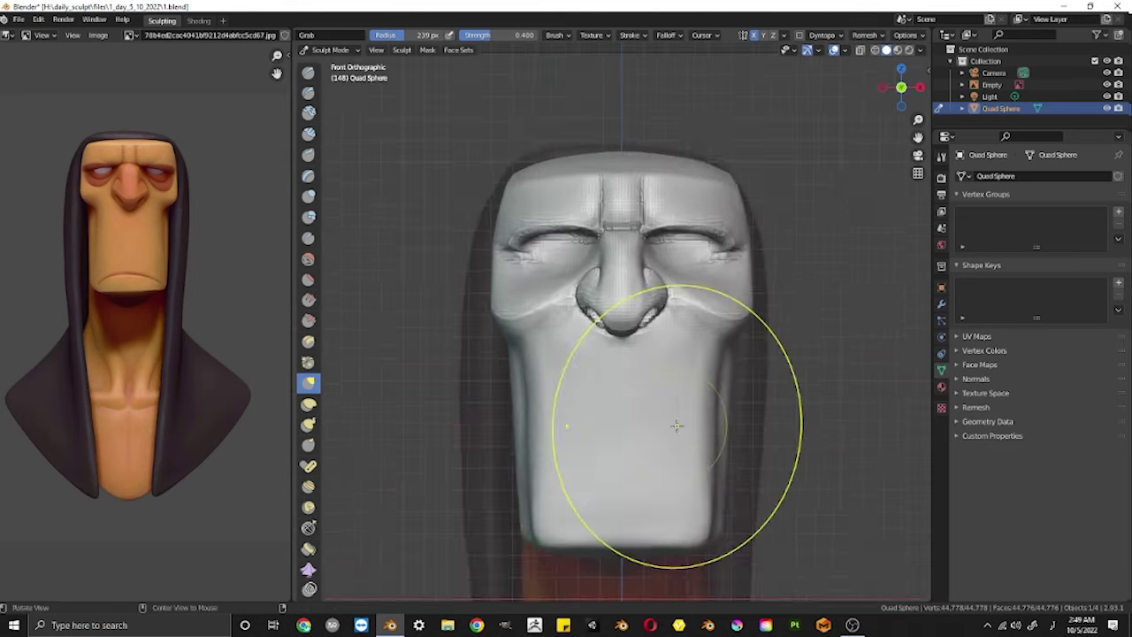
Resize the Crease brush, save the file with Ctrl+S and leave Sculpt Mode
key("shift+c")
key("f")
left_click(580, 441)
key("ctrl+s")
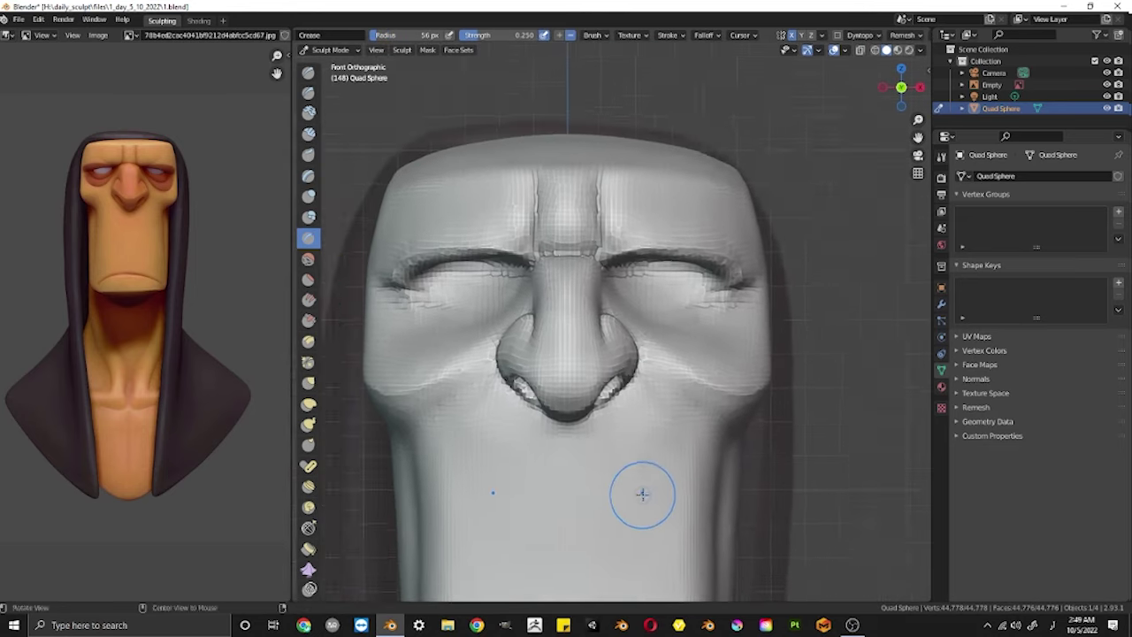
left_click(330, 50)
left_click(342, 68)
Add a UV sphere and shrink it to eyeball size
key("shift+a")
left_click(708, 171)
scroll(619, 398, "down", 3)
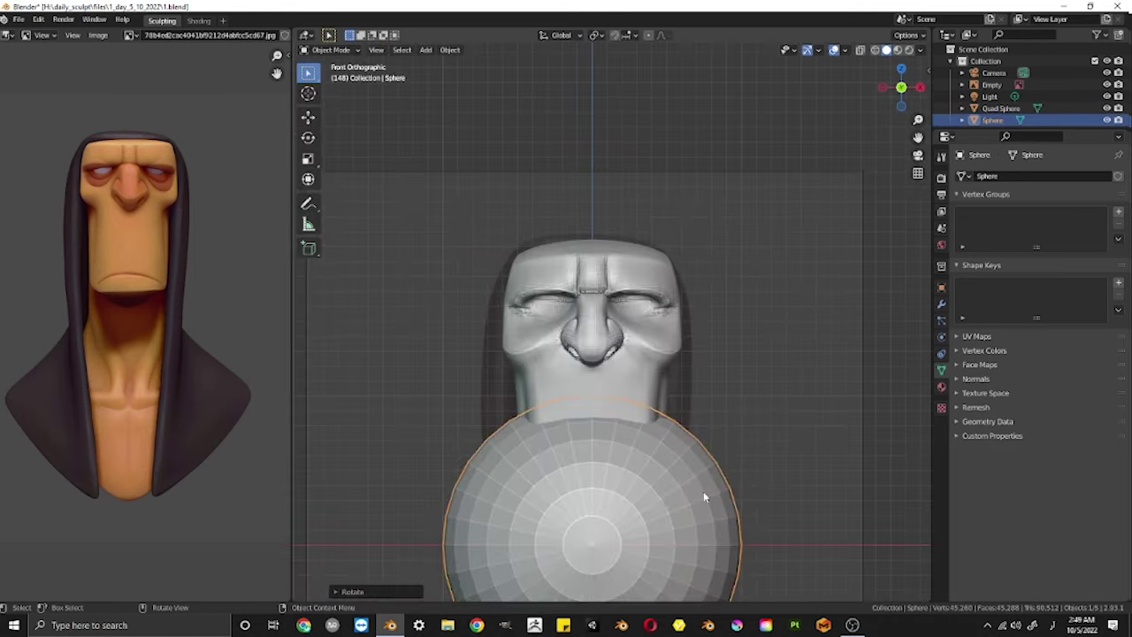
key("s")
left_click(647, 367)
Position the small sphere inside the eye socket over the reference's eye
scroll(659, 363, "up", 5)
left_click(629, 317)
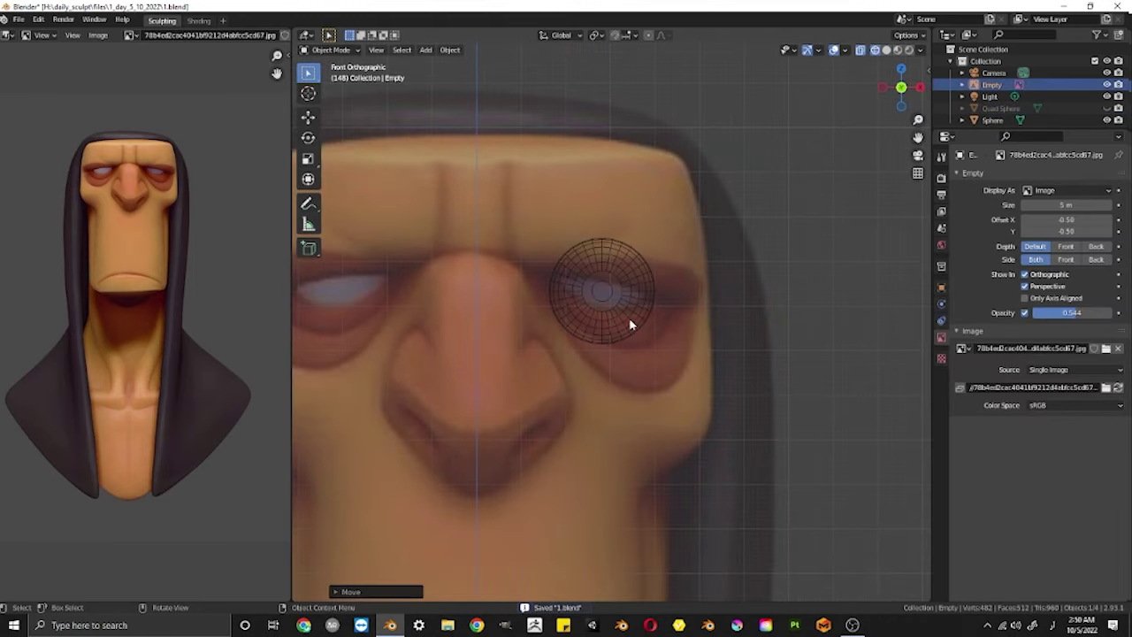
scroll(616, 330, "down", 4)
left_click(617, 330, "shift")
scroll(619, 330, "up", 2)
left_click(626, 330)
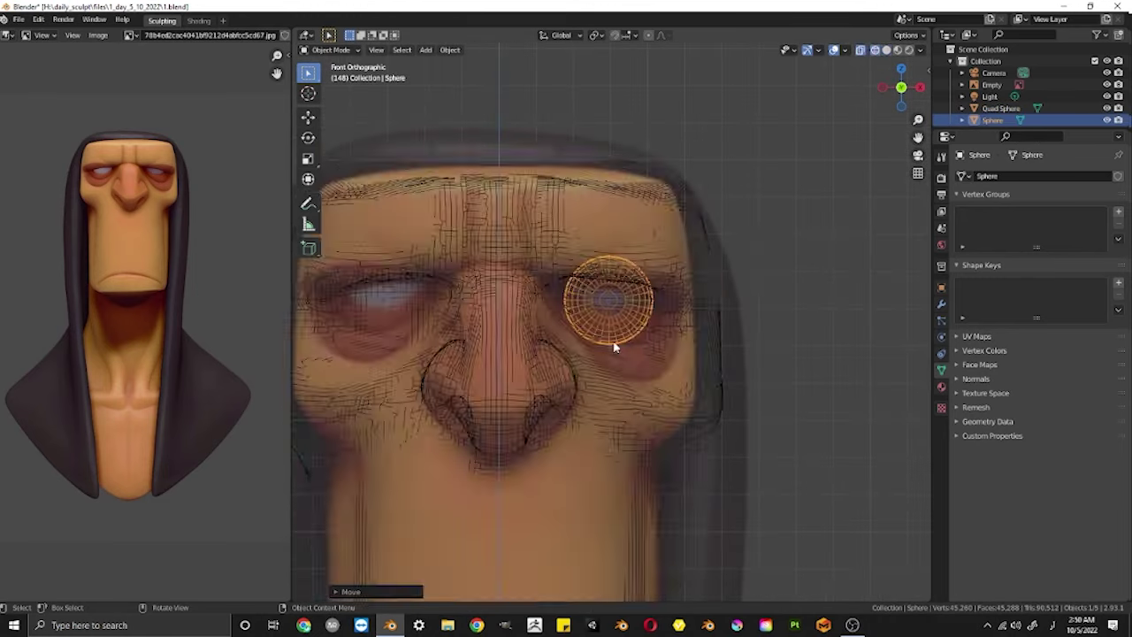
mouse_move(615, 342)
middle_mouse_down()
mouse_move(632, 282)
mouse_move(573, 358)
middle_mouse_up()
Mirror the eyeball into a pair with a Mirror modifier and resume sculpting the head
left_click(941, 303)
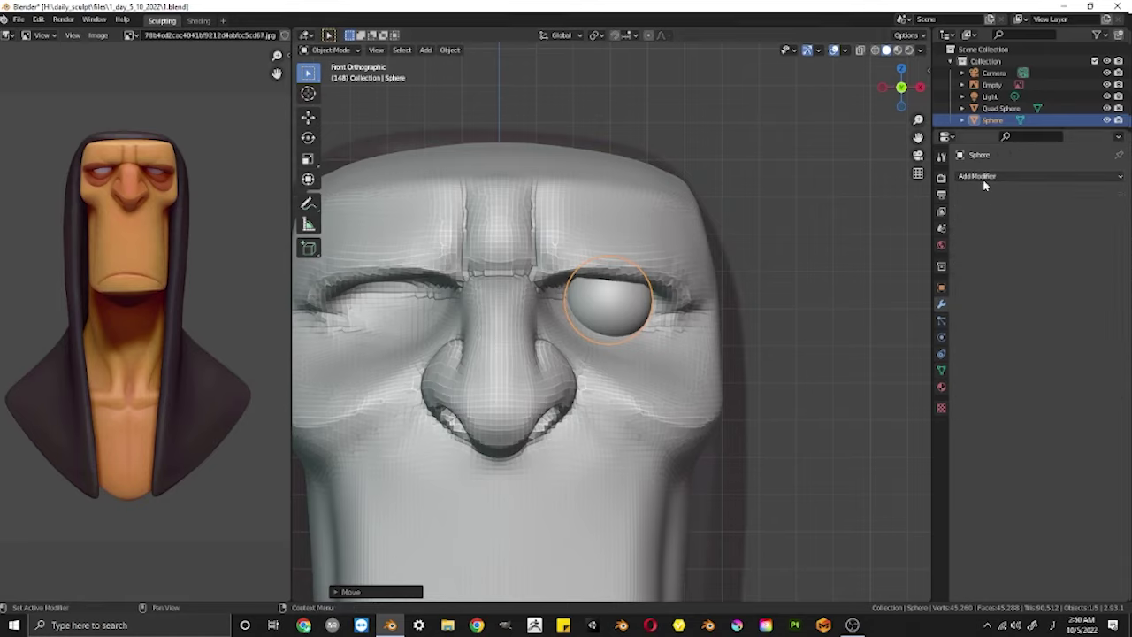
left_click(983, 176)
left_click(849, 306)
left_click(1001, 108)
left_click(332, 50)
left_click(333, 89)
Pull the eyelids into shape with Grab, checking the reference in X-ray
scroll(607, 345, "up", 2)
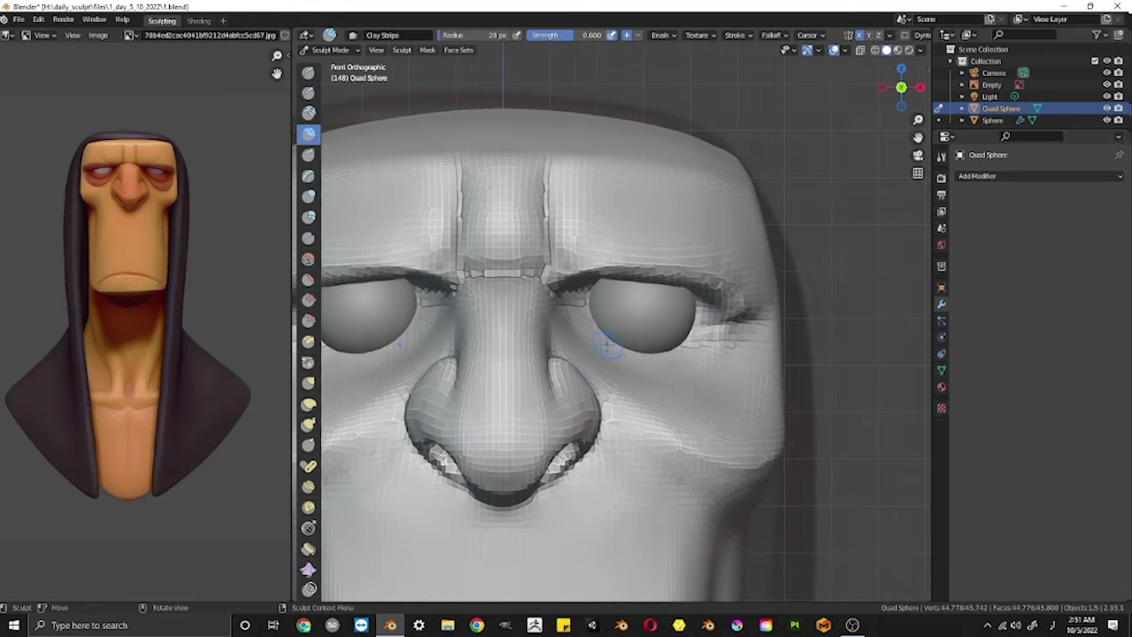
middle_click_drag(659, 358, 487, 298)
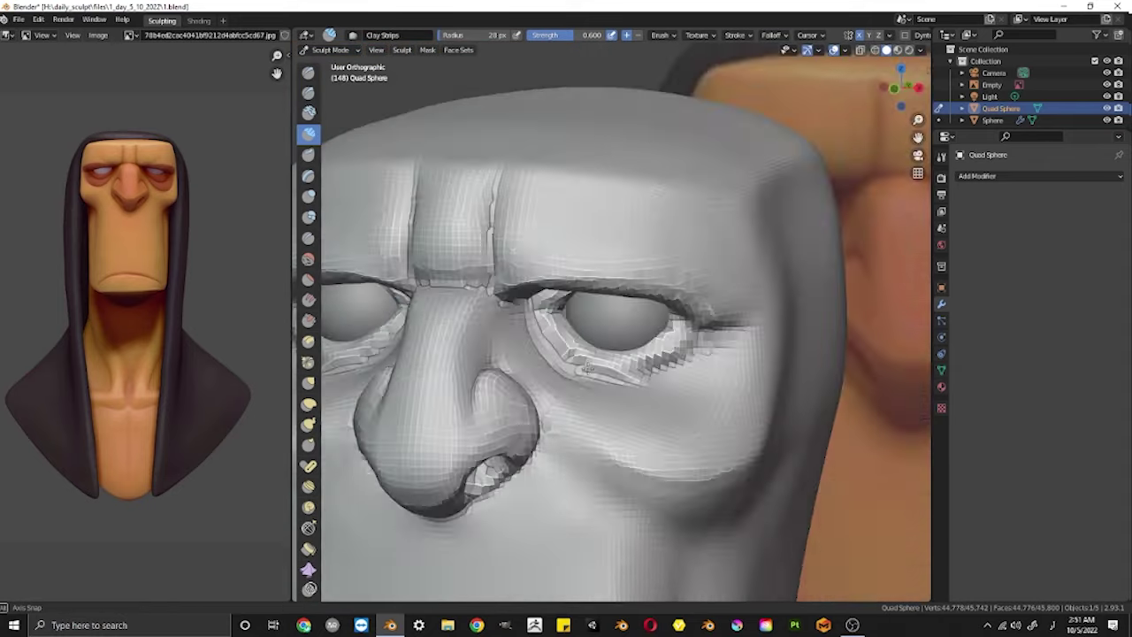
key("g")
middle_click_drag(563, 400, 652, 341)
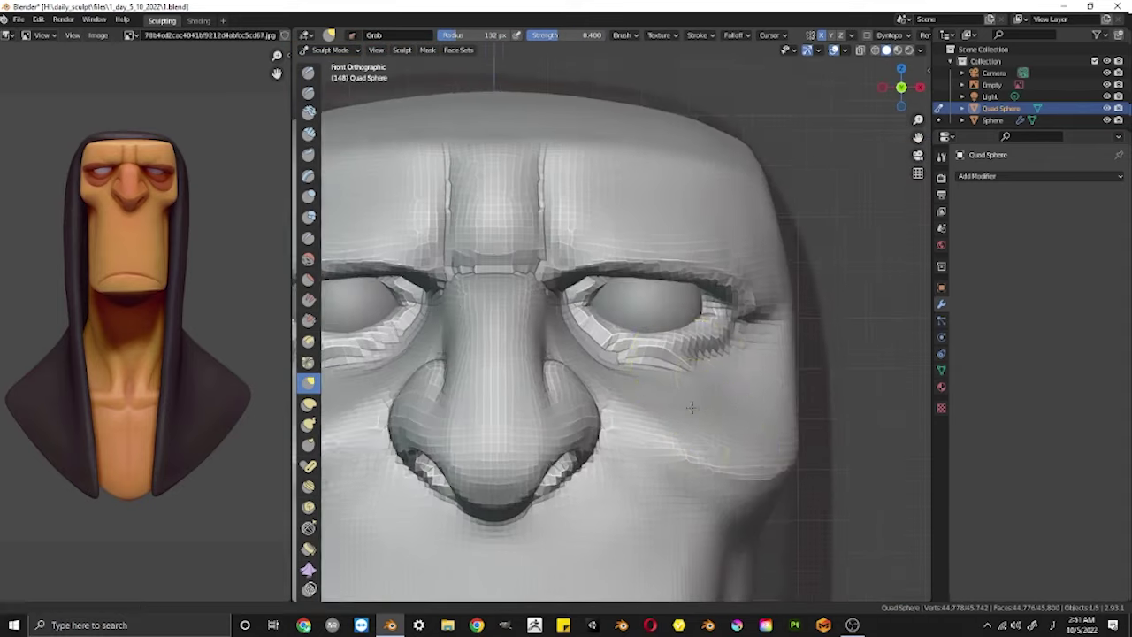
key("alt+z")
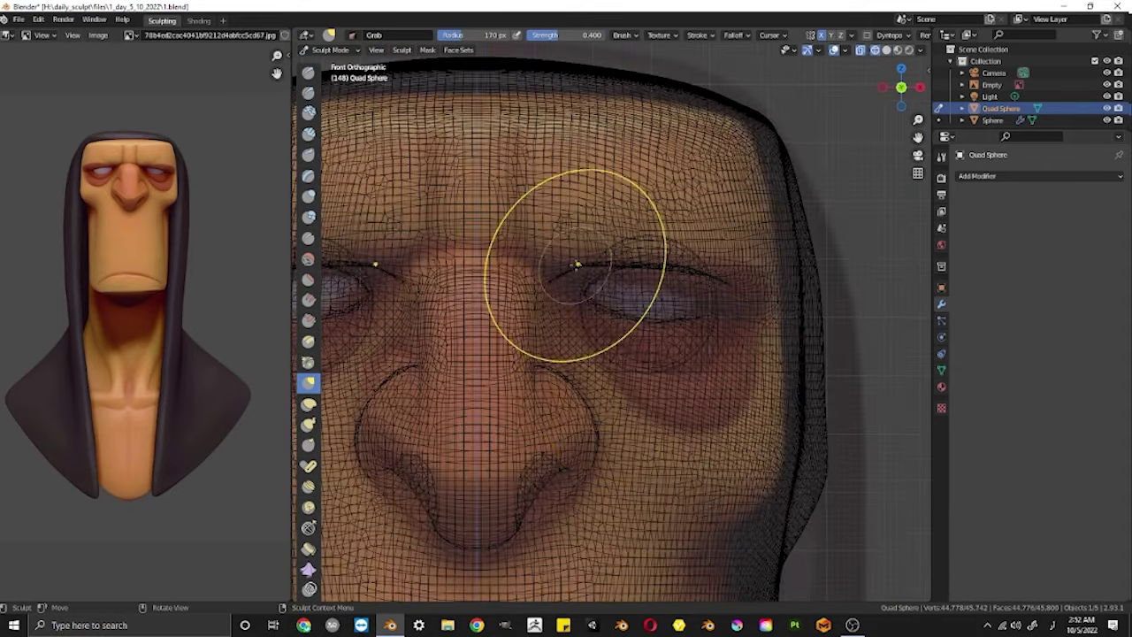
key("alt+z")
mouse_move(733, 328)
middle_mouse_down()
mouse_move(741, 340)
mouse_move(728, 354)
mouse_move(609, 363)
middle_mouse_up()
key("c")
Build up the eyelids with Clay Strips and Grab from side and front views
key("grave")
left_click(699, 332)
key("g")
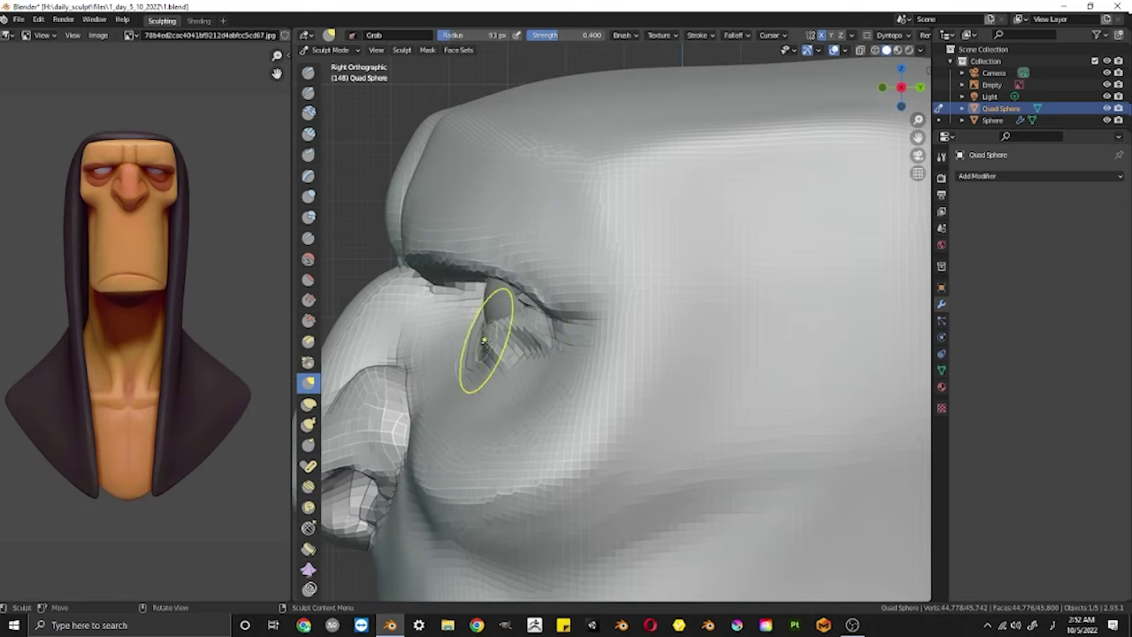
key("KP_1")
key("alt+z")
key("alt+z")
key("f")
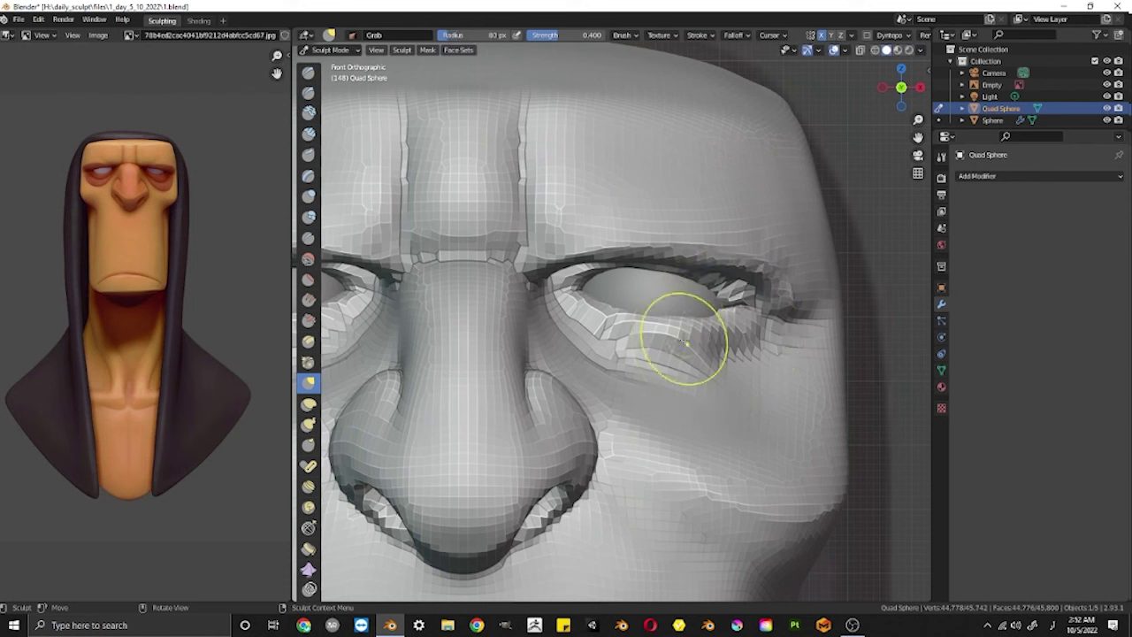
scroll(573, 292, "down", 4)
Crease the drooping eyelid edges, comparing the front view against the reference in X-ray
key("shift+c")
scroll(652, 404, "up", 4)
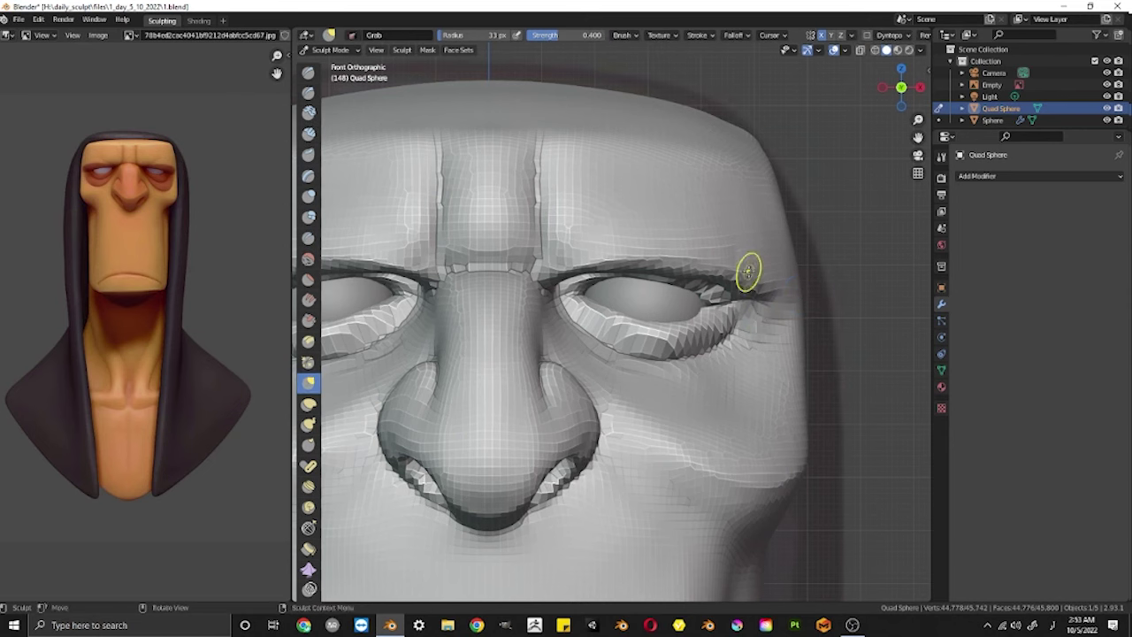
middle_click_drag(739, 343, 648, 335)
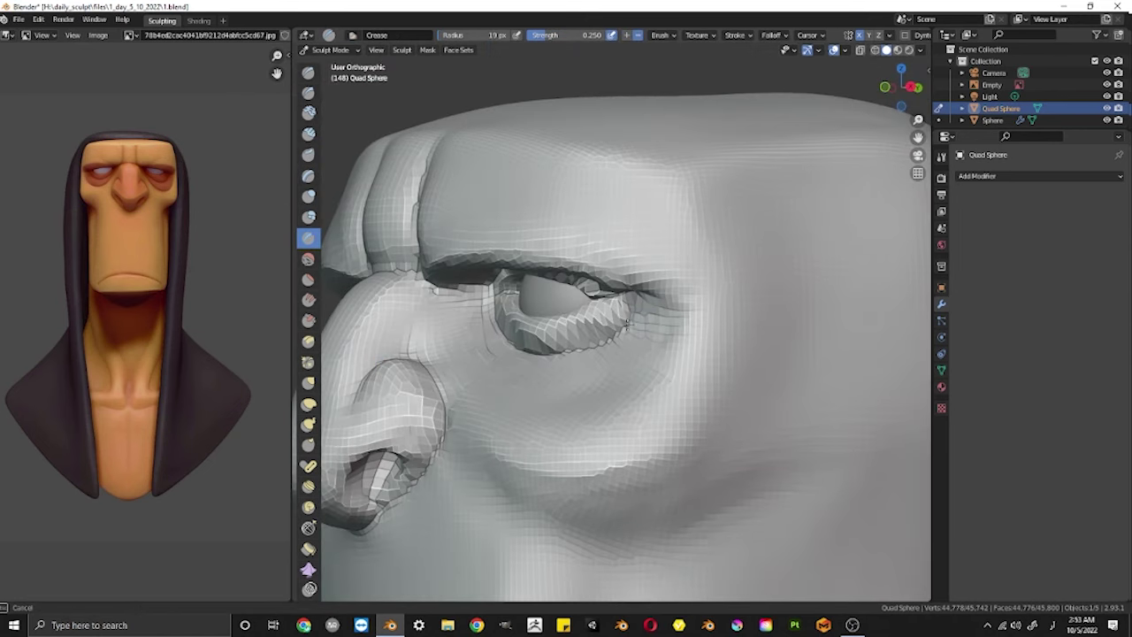
key("KP_1")
scroll(655, 398, "down", 4)
scroll(659, 443, "up", 4)
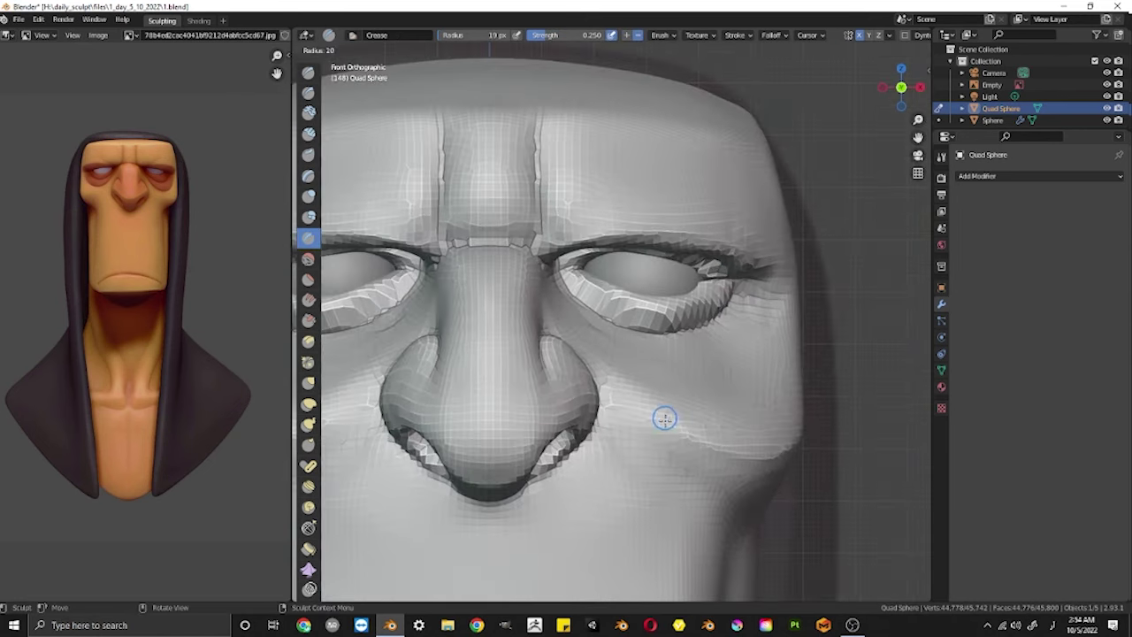
key("alt+z")
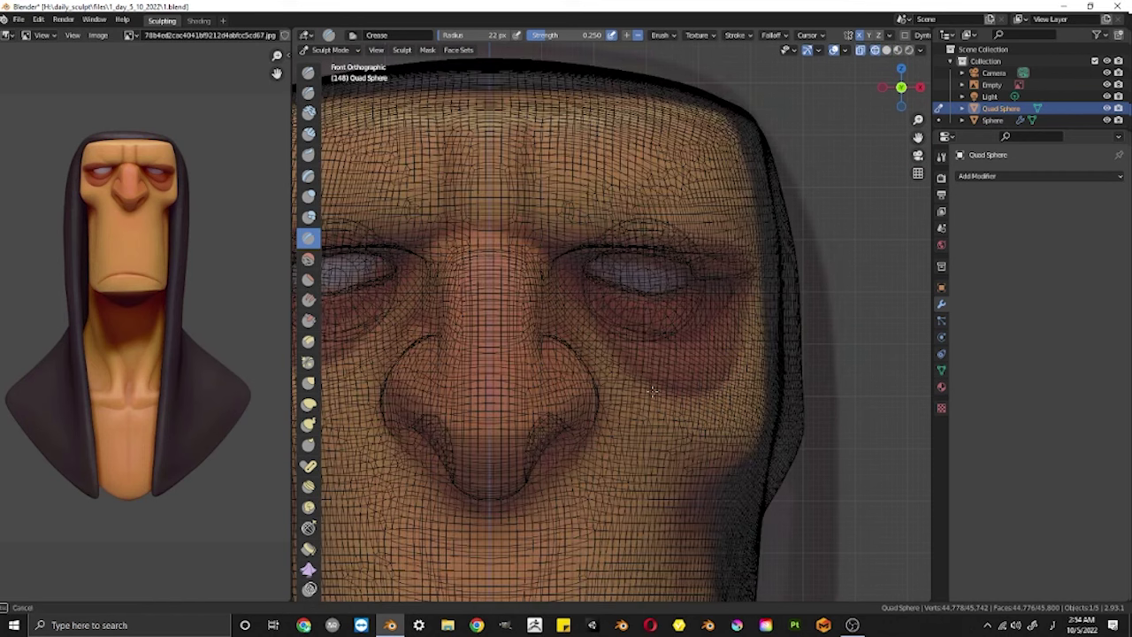
key("alt+z")
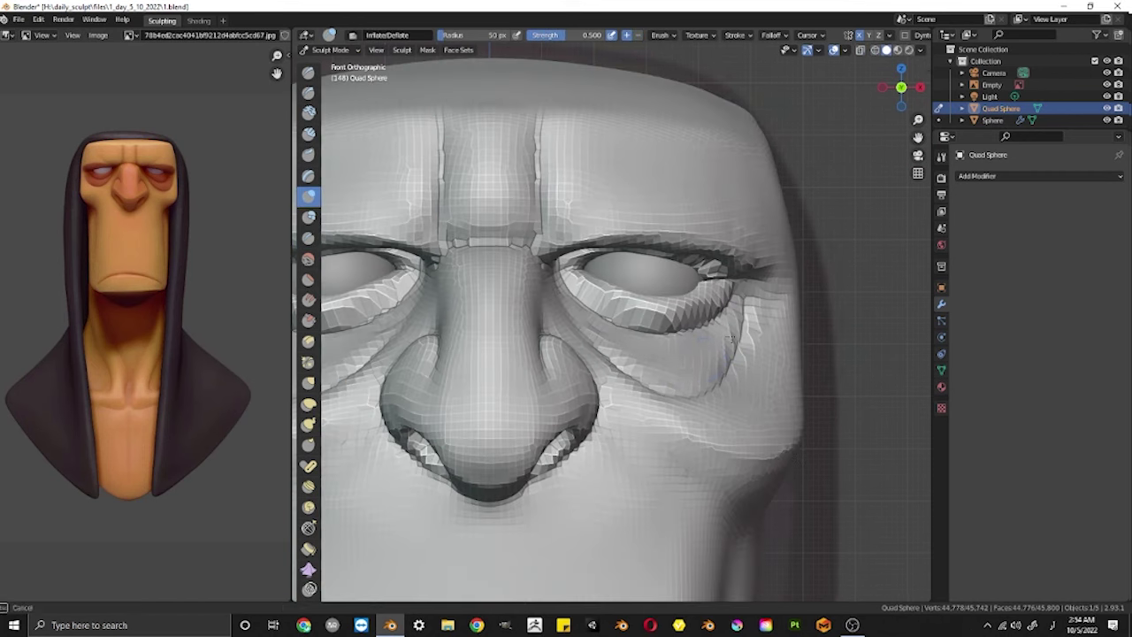
scroll(730, 328, "down", 4)
key("KP_3")
scroll(551, 413, "up", 4)
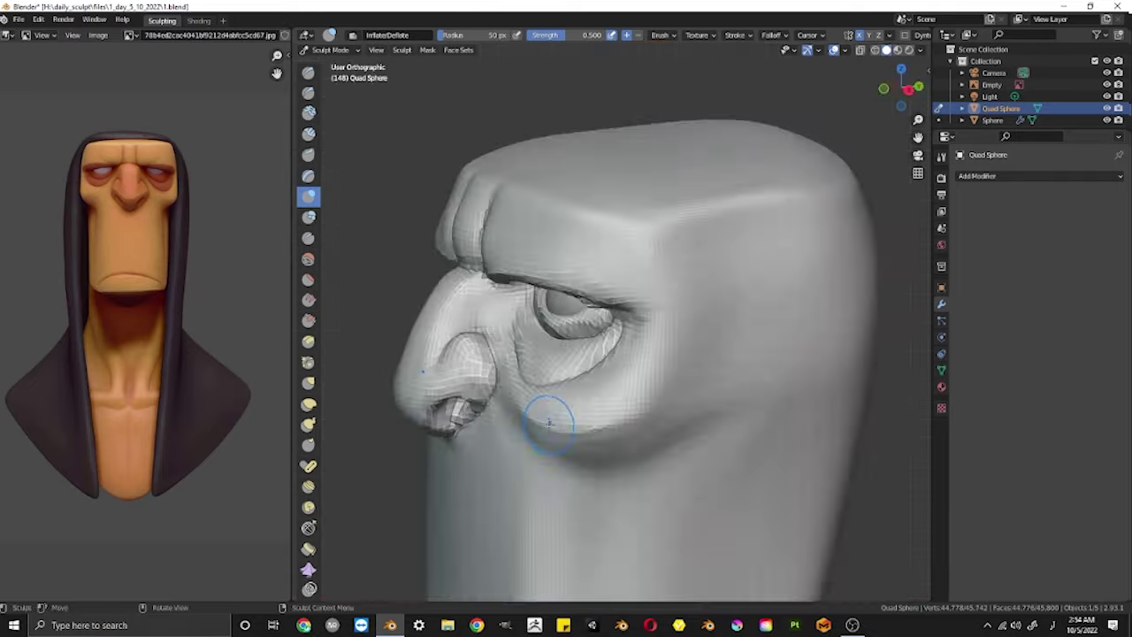
Refine the under-eye bags with Clay Strips and Grab from the right side
key("c")
middle_click_drag(512, 387, 532, 383)
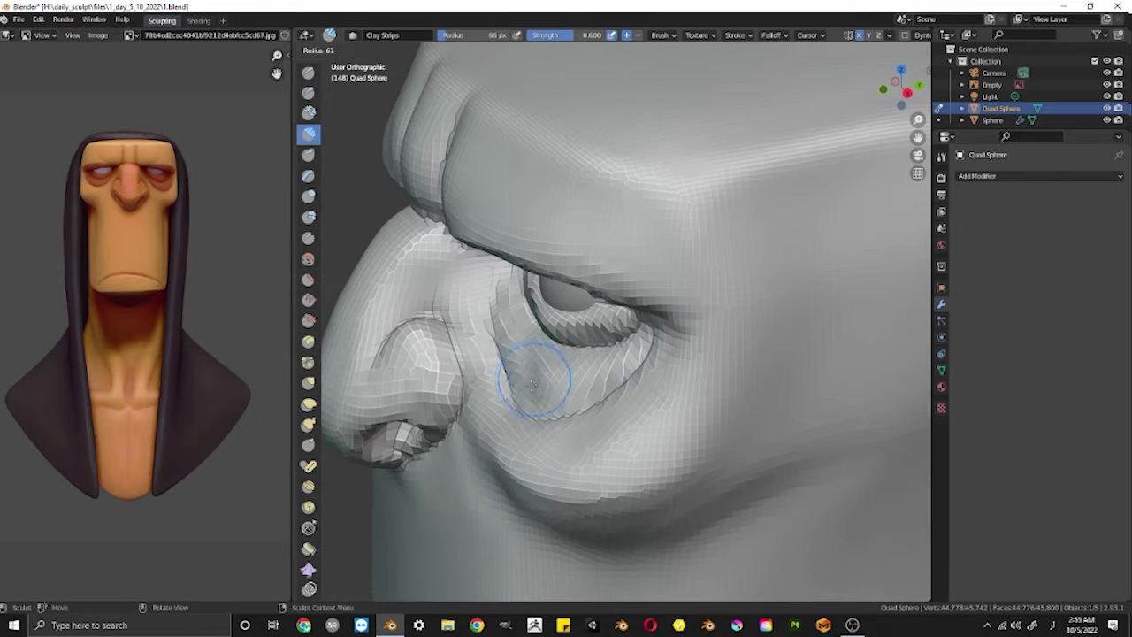
key("g")
key("KP_3")
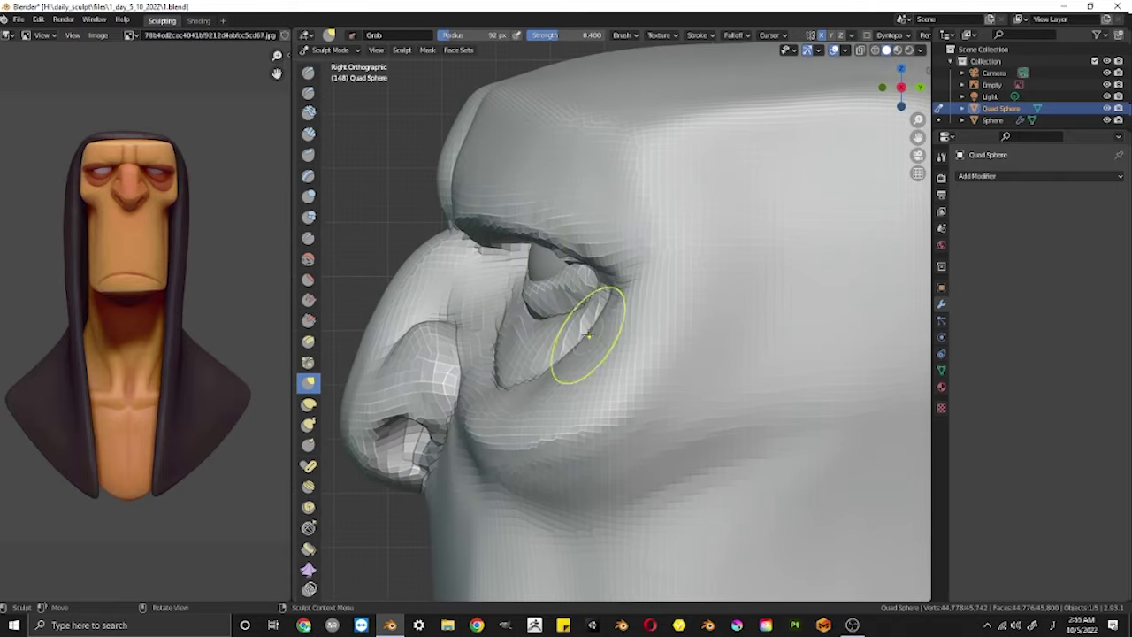
mouse_move(588, 334)
middle_mouse_down()
mouse_move(678, 445)
mouse_move(623, 400)
middle_mouse_up()
scroll(678, 445, "down", 4)
scroll(623, 400, "up", 4)
Save the file and bring up the Remesh settings in the front view
key("ctrl+s")
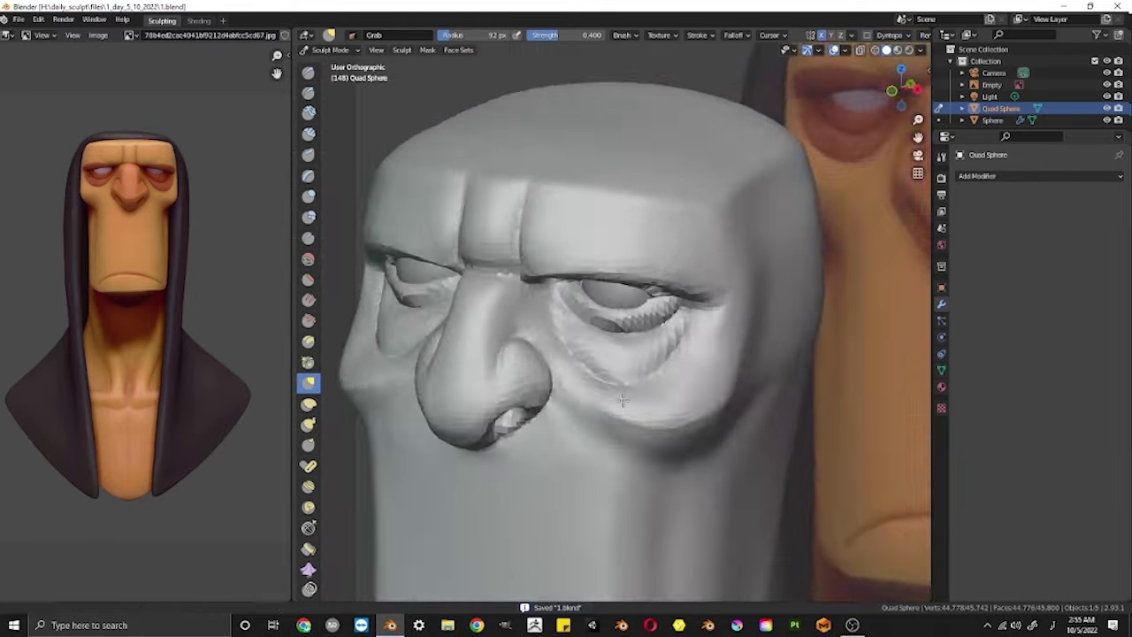
key("KP_1")
left_click(881, 38)
Remesh the head to an even, denser mesh
left_click(858, 156)
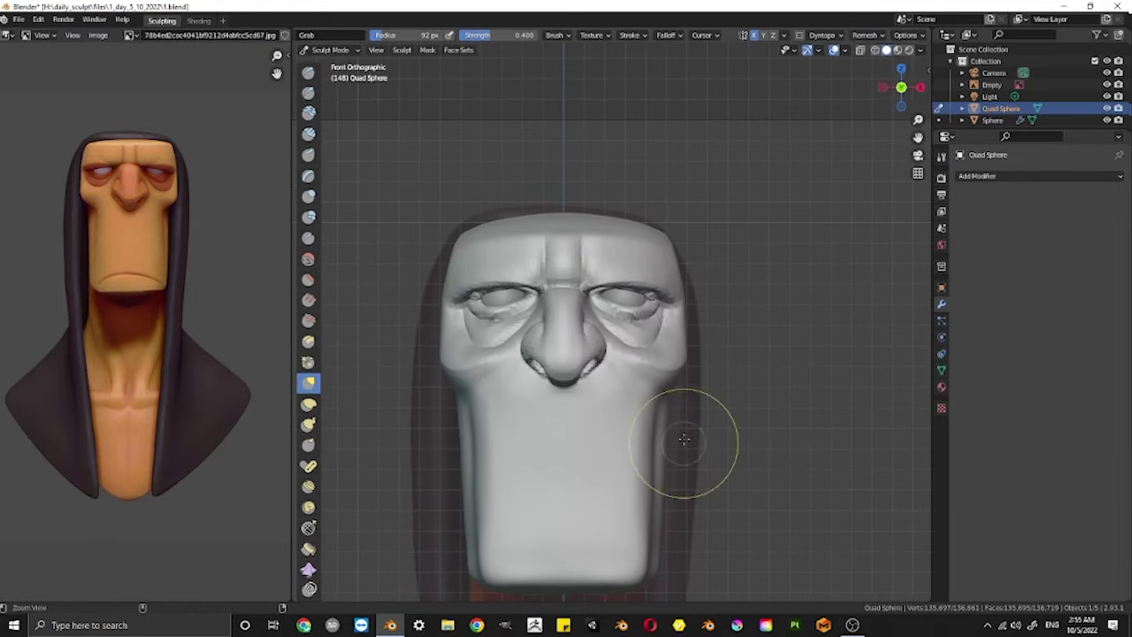
scroll(696, 442, "up", 5)
scroll(695, 442, "down", 5)
mouse_move(696, 442)
middle_mouse_down()
mouse_move(620, 371)
mouse_move(591, 191)
mouse_move(708, 151)
middle_mouse_up()
Crease the eyelid and pull the inner eye corner into shape with an 80 px Grab brush
key("shift+c")
scroll(591, 191, "up", 3)
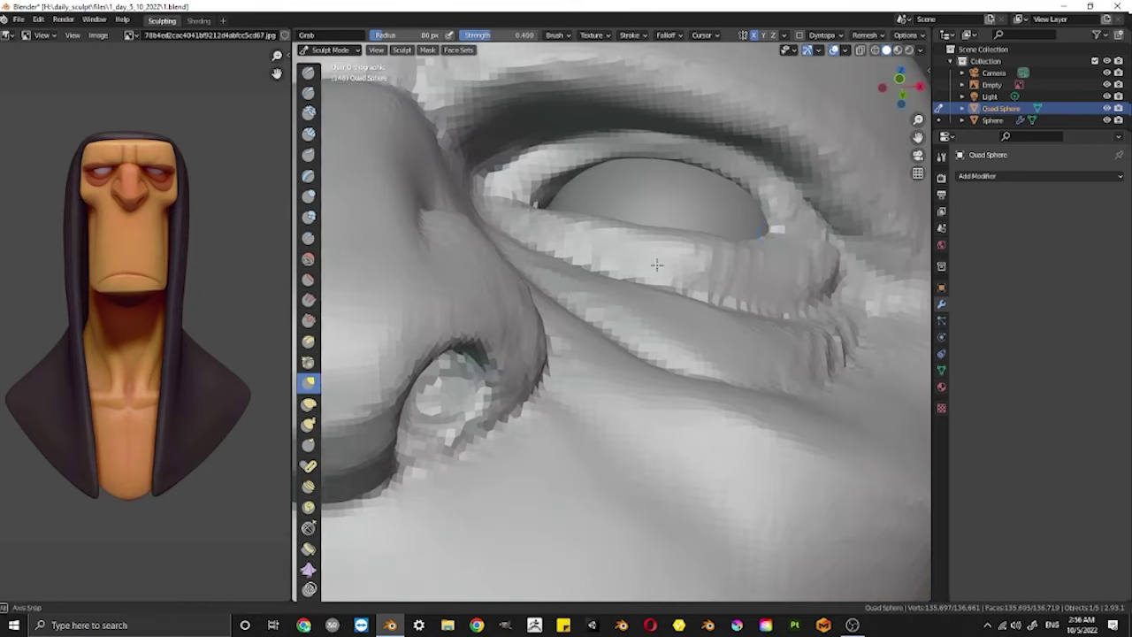
key("g")
middle_click_drag(645, 177, 646, 304)
key("f")
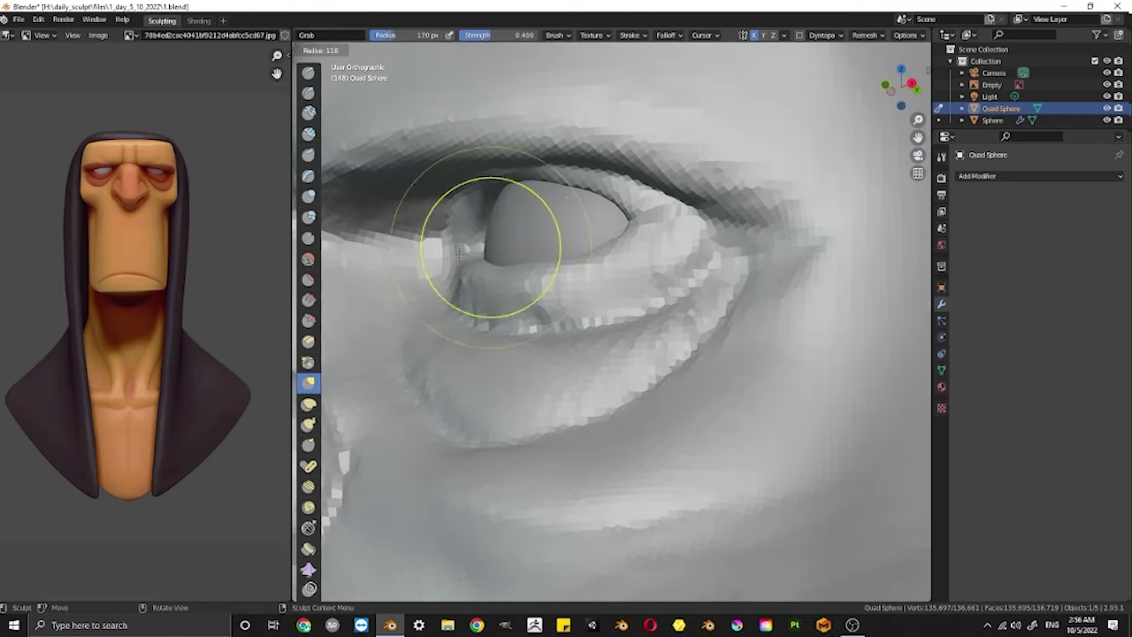
left_click(531, 257)
left_click_drag(464, 252, 483, 204)
Resize the Crease brush and carve the eyelid creases from the front view
mouse_move(568, 378)
middle_mouse_down()
mouse_move(670, 160)
mouse_move(797, 207)
middle_mouse_up()
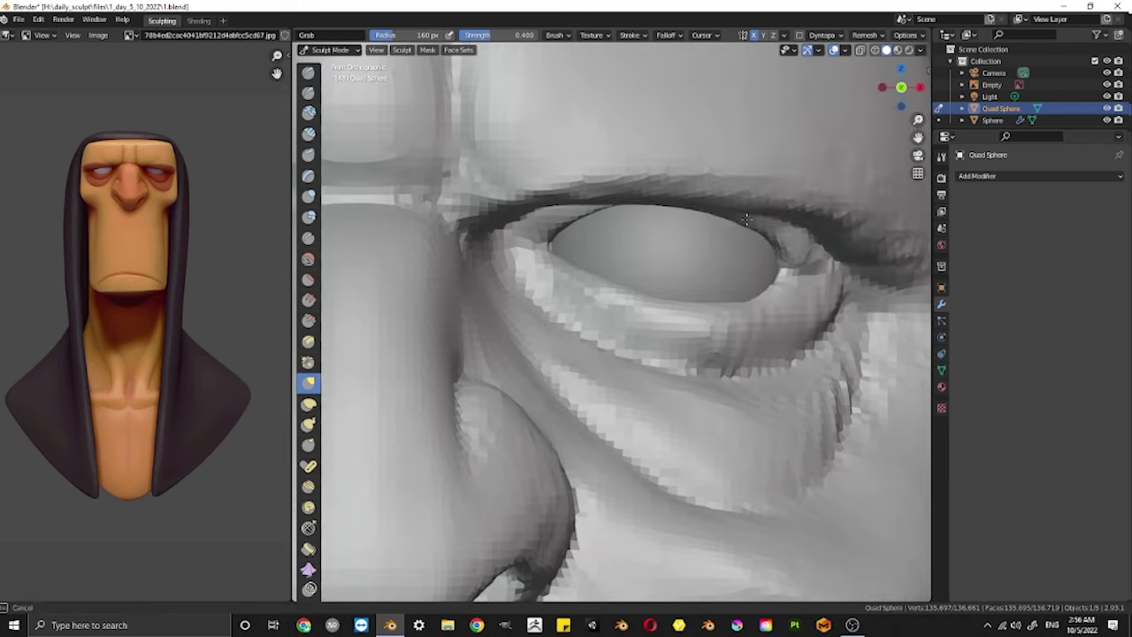
key("shift+c")
key("f")
middle_click_drag(547, 237, 524, 334)
key("f")
key("KP_1")
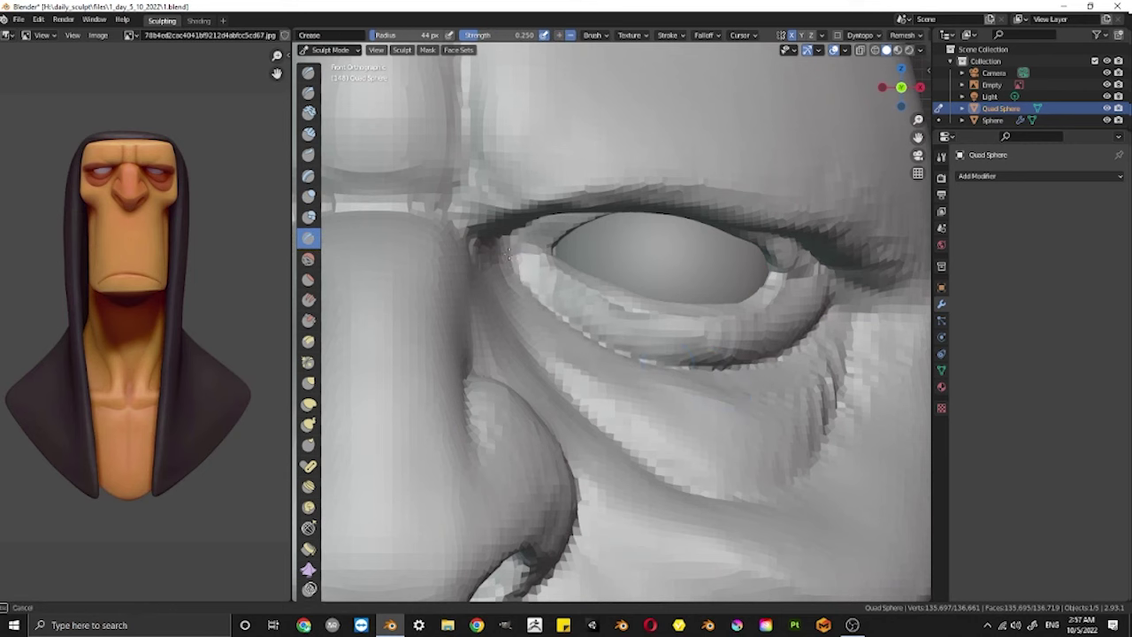
scroll(573, 377, "down", 1)
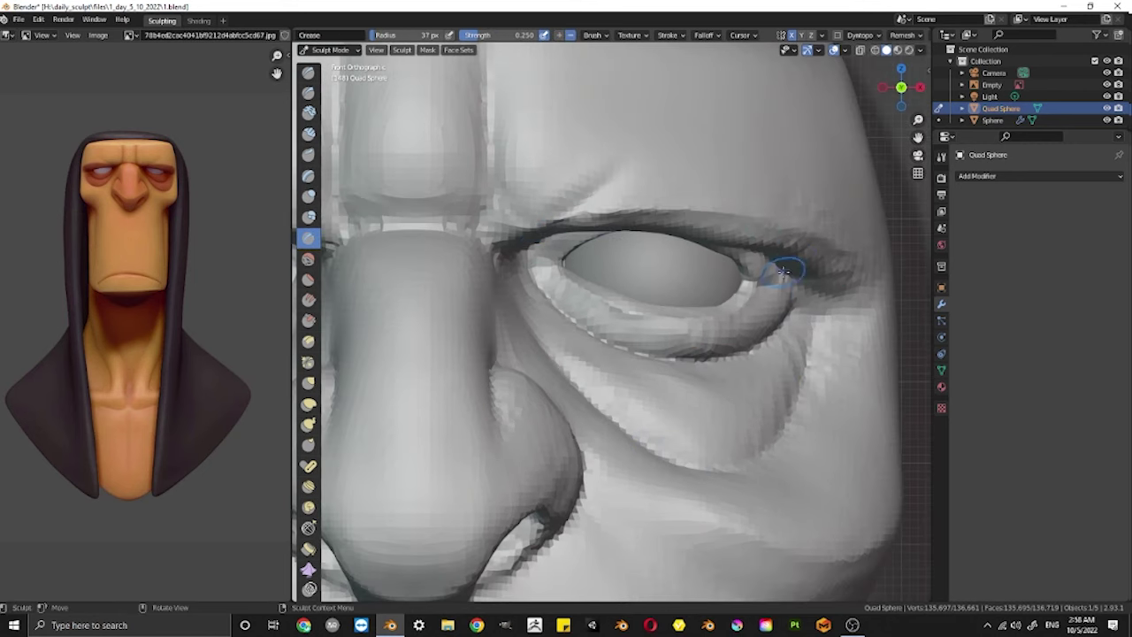
Rework the puffy lower lid and nose sides with Draw and Clay Strips brushes
key("x")
mouse_move(682, 203)
middle_mouse_down()
mouse_move(543, 100)
mouse_move(567, 385)
mouse_move(528, 177)
middle_mouse_up()
key("c")
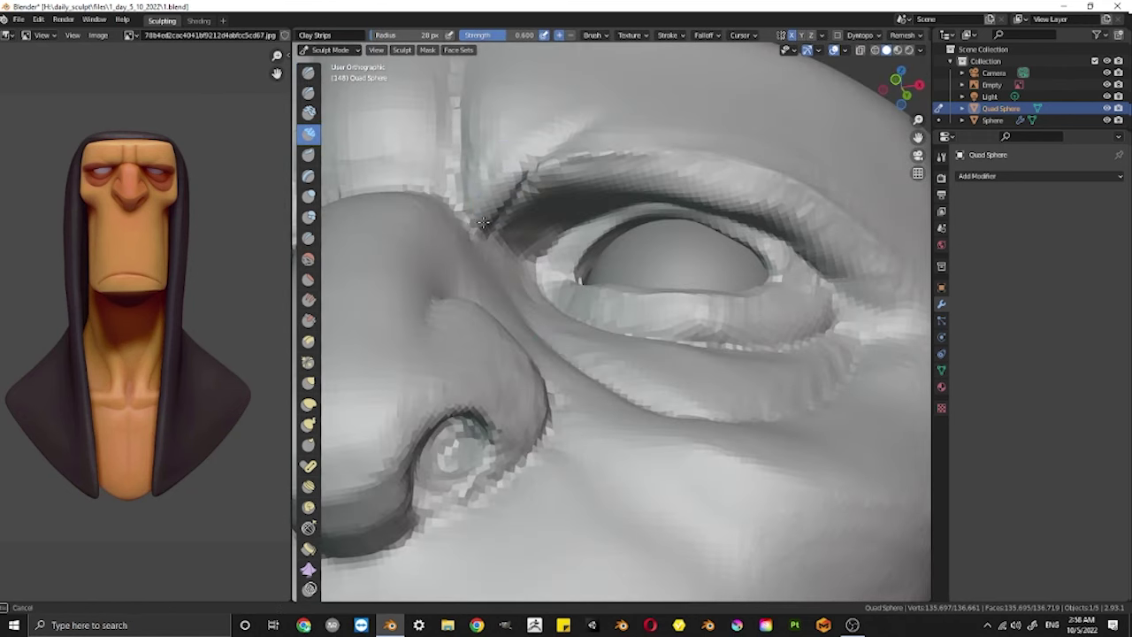
middle_click_drag(483, 222, 531, 265)
key("KP_1")
scroll(584, 309, "up", 2)
mouse_move(584, 310)
middle_mouse_down("shift")
mouse_move(591, 318)
mouse_move(556, 203)
mouse_move(569, 324)
mouse_move(635, 463)
mouse_move(652, 379)
middle_mouse_up("shift")
Deepen the creases by the nose bridge and adjust them with Grab
key("shift+c")
key("KP_1")
key("g")
scroll(672, 443, "down", 6)
scroll(619, 398, "up", 4)
scroll(606, 393, "up", 2)
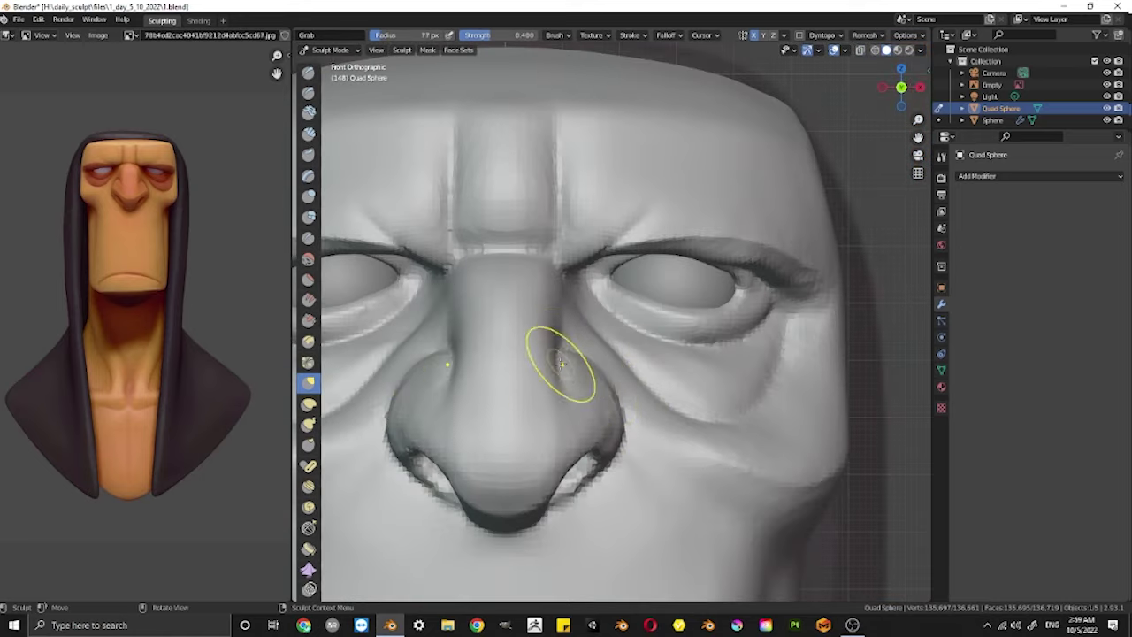
Crease the sides of the nose, checking the reference in X-ray
key("shift+c")
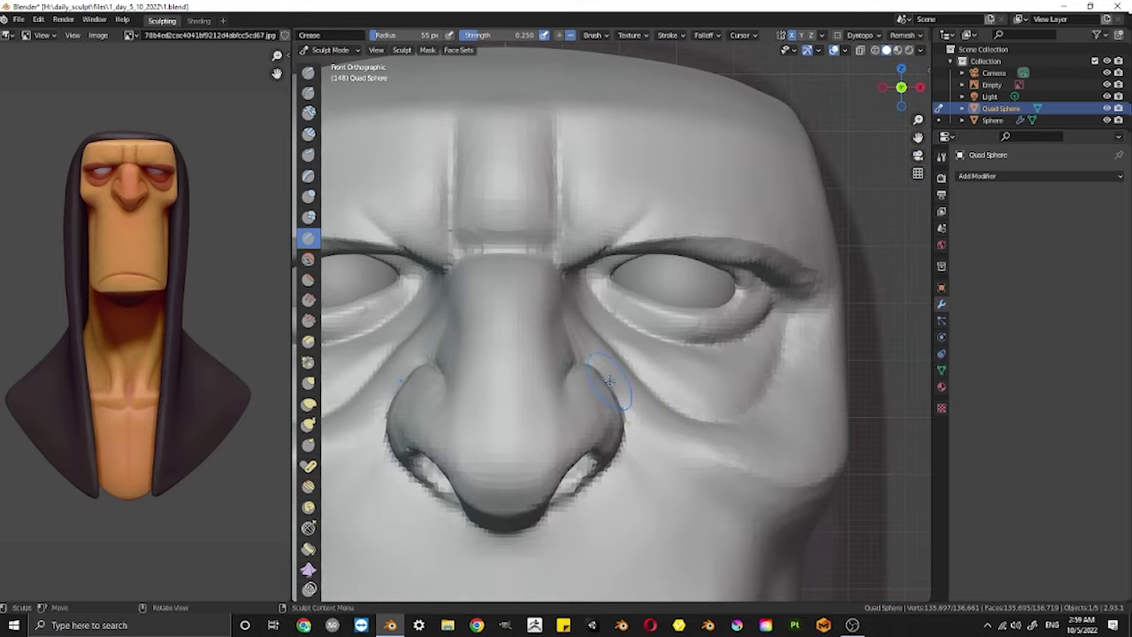
middle_click_drag(608, 380, 554, 306)
key("alt+z")
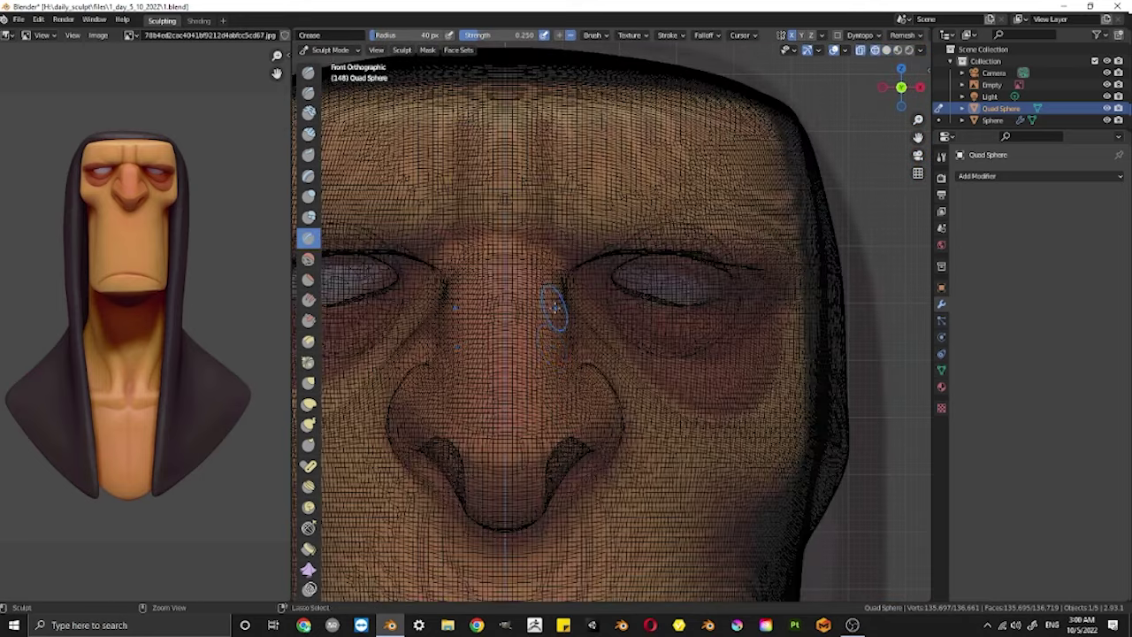
key("alt+z")
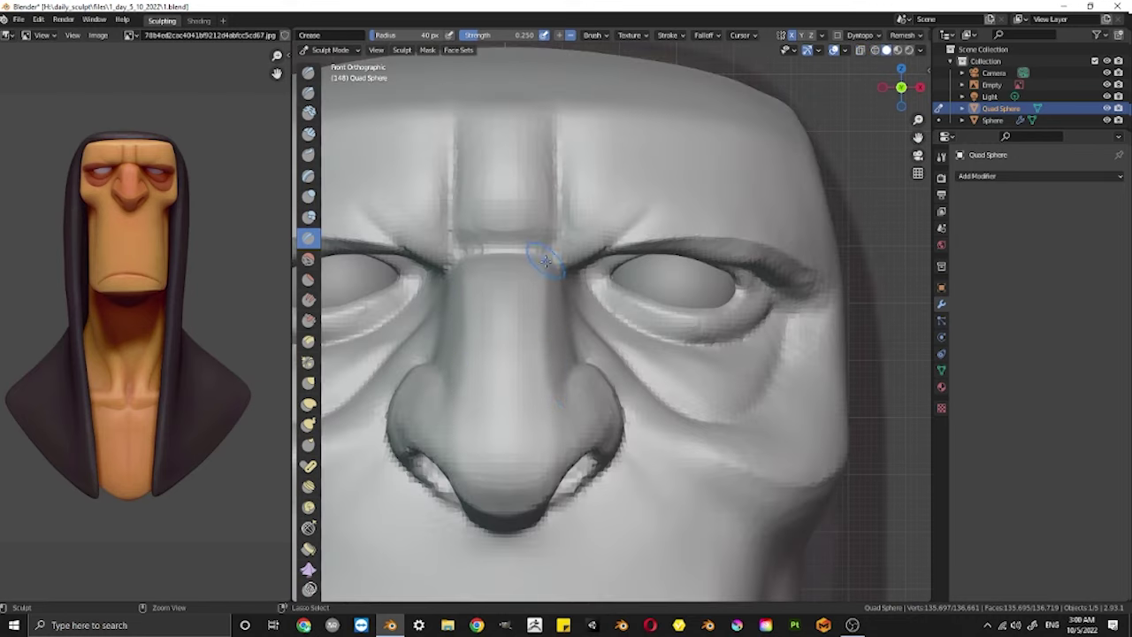
middle_click_drag(554, 257, 555, 321)
scroll(555, 321, "down", 2)
Build up and crease the nostrils with alternating Clay Strips and Crease brushes
key("c")
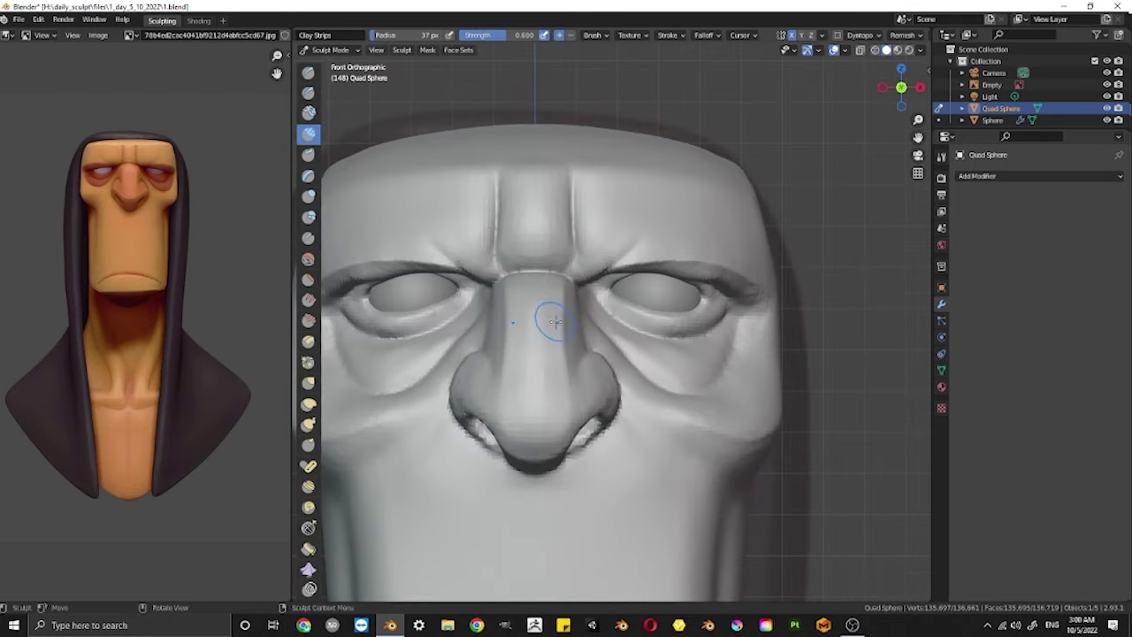
middle_click_drag(582, 457, 575, 415, "ctrl")
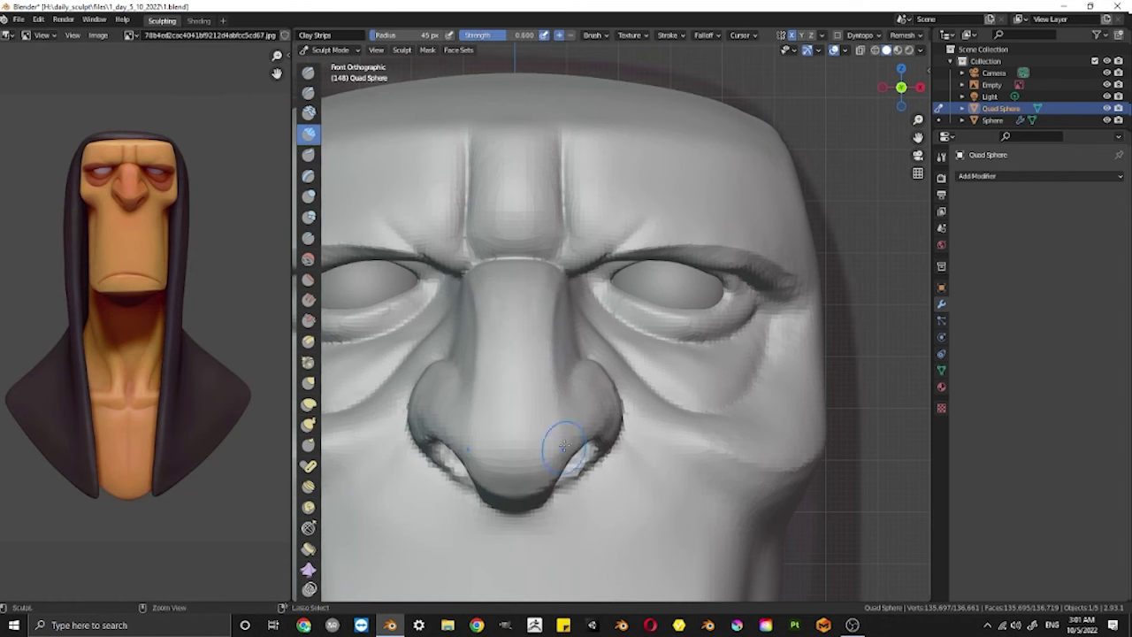
scroll(564, 446, "up", 1)
key("shift+c")
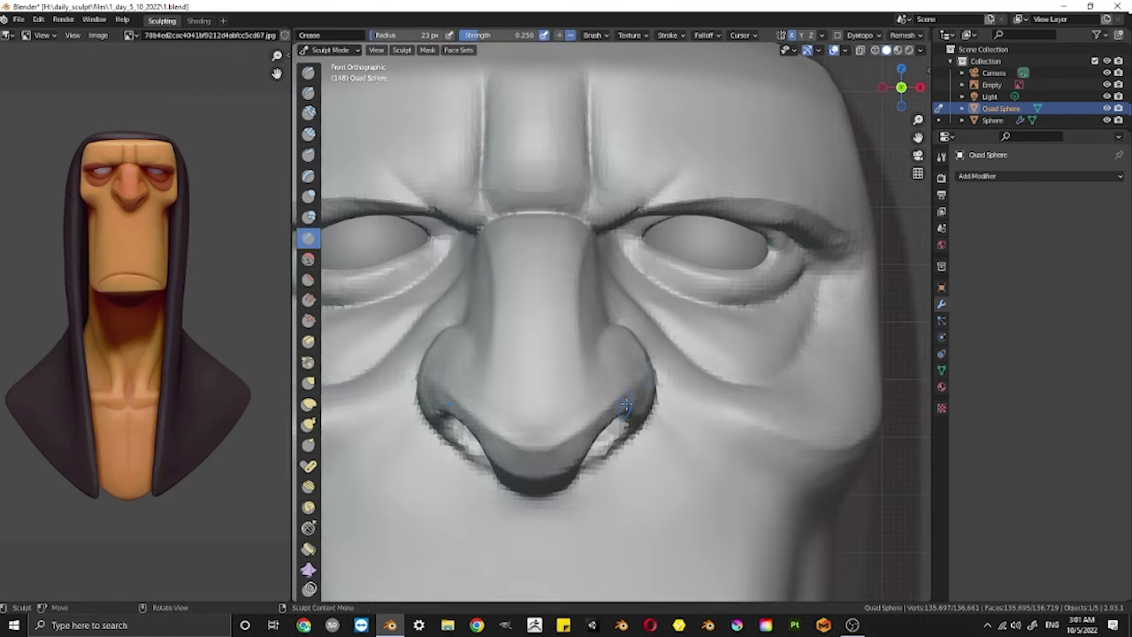
mouse_move(582, 431)
middle_mouse_down()
mouse_move(572, 413)
mouse_move(456, 353)
mouse_move(499, 575)
mouse_move(678, 412)
mouse_move(551, 505)
mouse_move(518, 379)
mouse_move(538, 399)
mouse_move(575, 336)
middle_mouse_up()
key("c")
key("shift+c")
key("c")
Pull the under-eye bags into droopier folds with a slightly larger Grab brush
key("KP_1")
middle_click_drag(668, 319, 668, 369, "shift")
key("g")
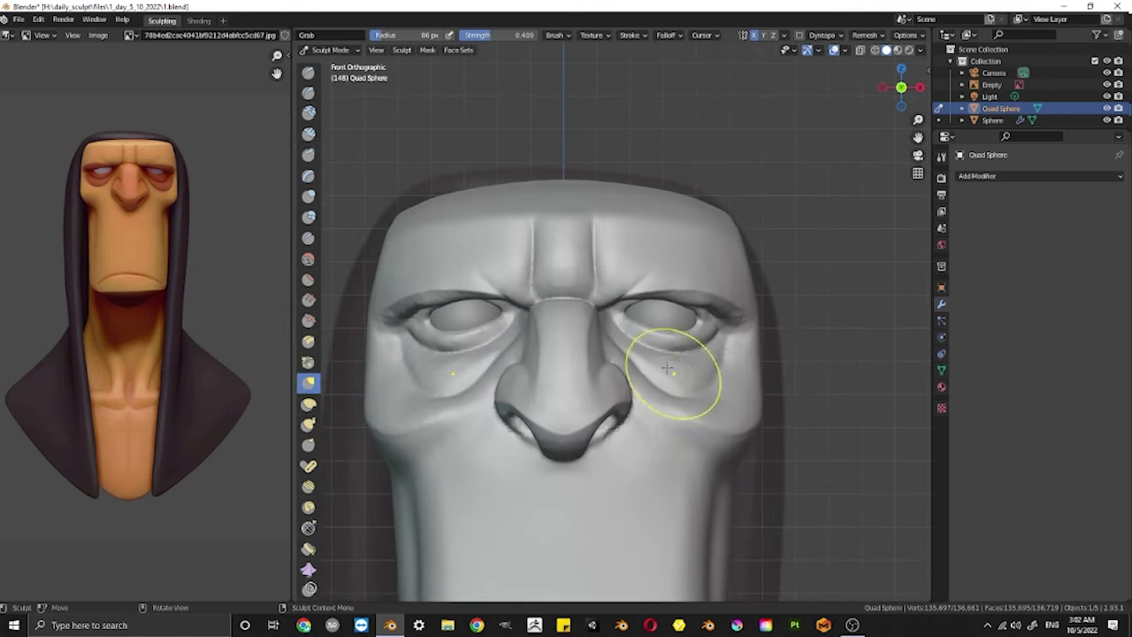
scroll(668, 368, "up", 4)
left_click_drag(652, 404, 630, 376)
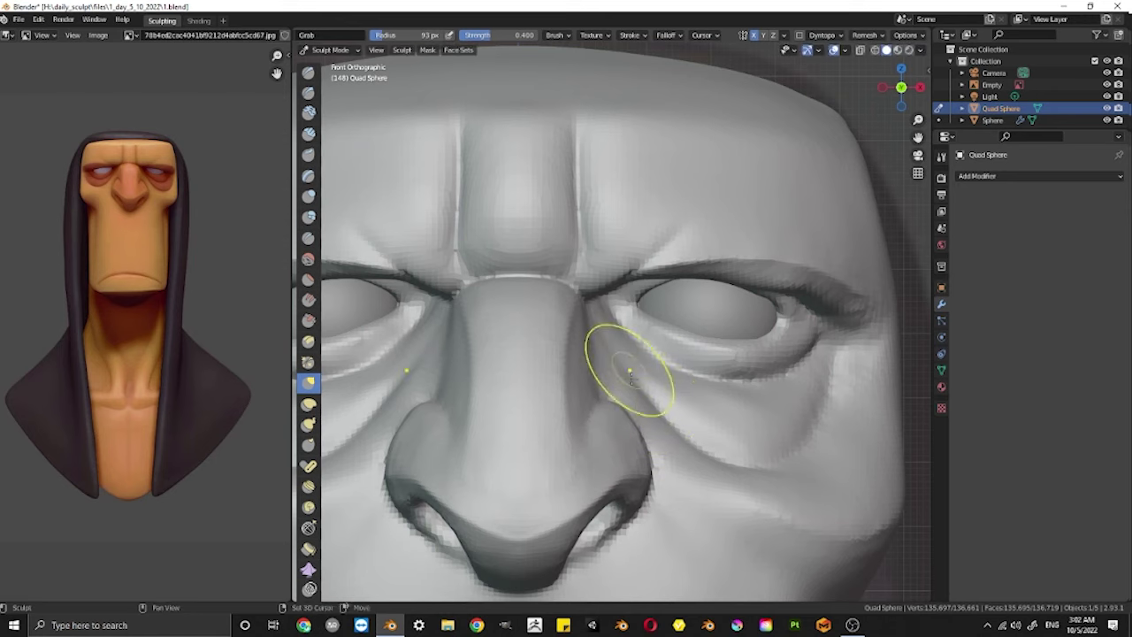
key("shift+c")
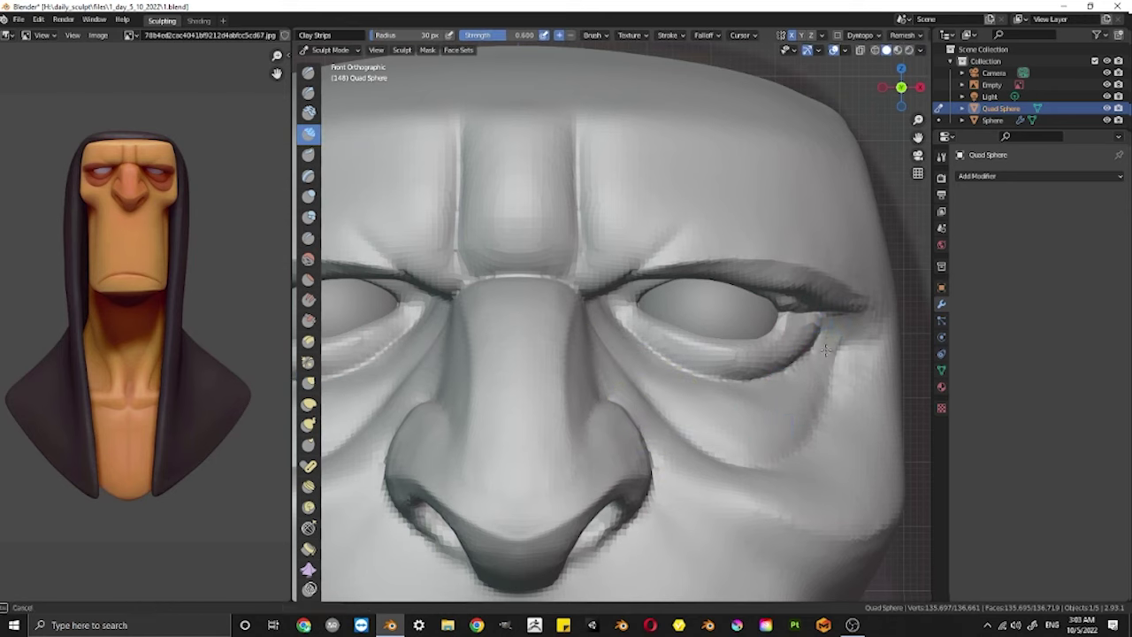
Build up the puffy lower lids with Clay Strips from angled views
key("c")
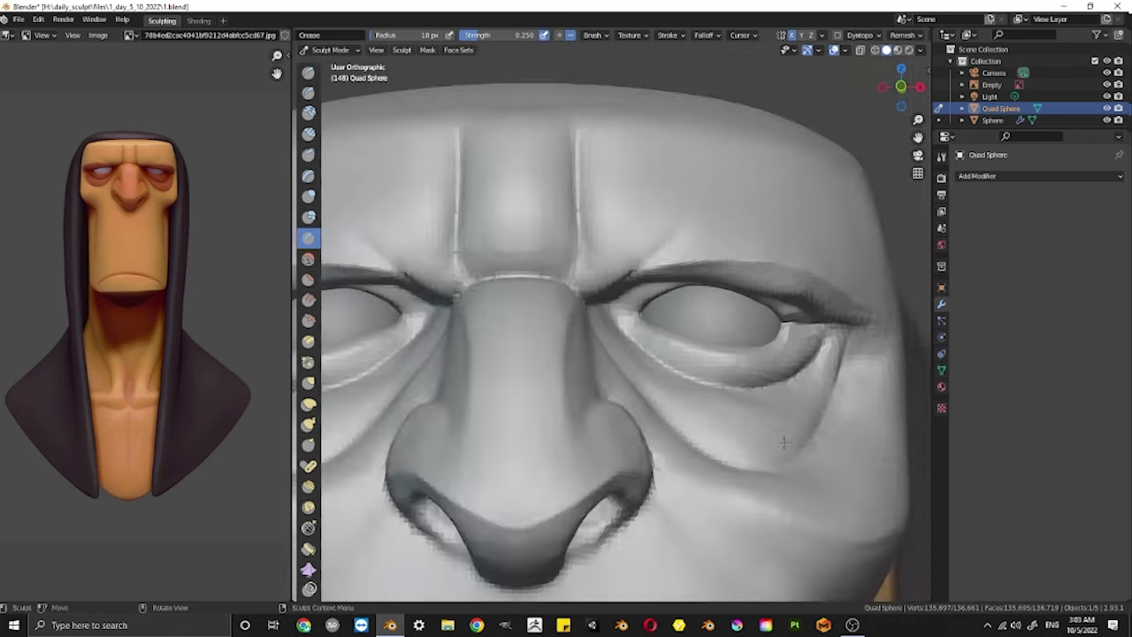
mouse_move(788, 372)
middle_mouse_down()
mouse_move(796, 412)
mouse_move(633, 318)
middle_mouse_up()
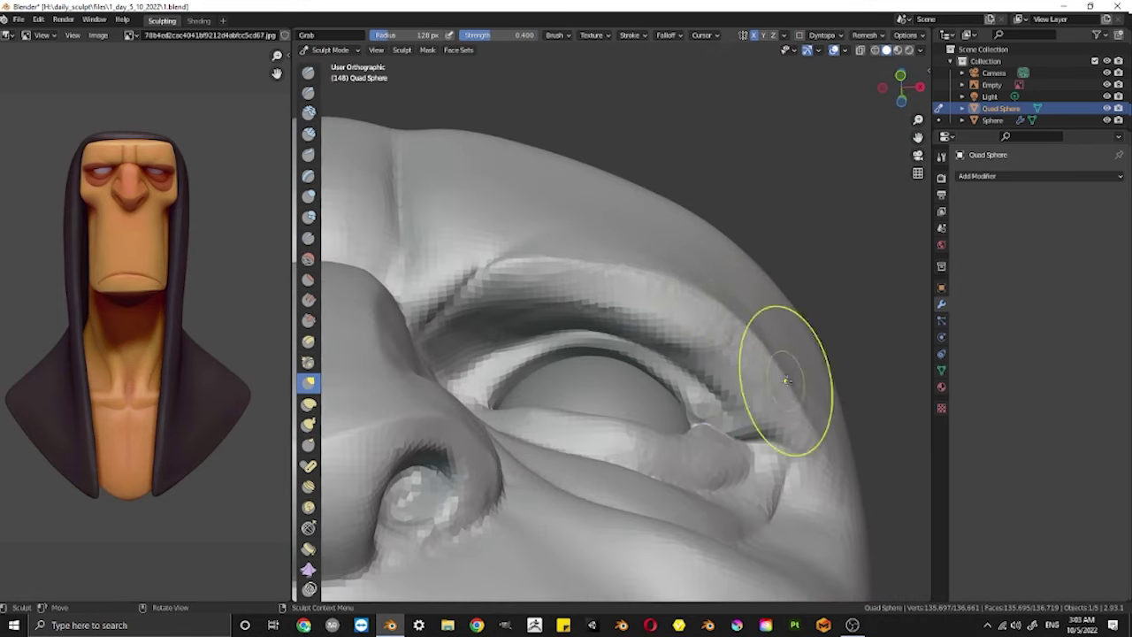
mouse_move(786, 380)
middle_mouse_down()
mouse_move(734, 354)
mouse_move(706, 456)
mouse_move(657, 318)
middle_mouse_up()
mouse_move(674, 369)
middle_mouse_down()
mouse_move(702, 334)
mouse_move(717, 354)
mouse_move(733, 309)
mouse_move(730, 428)
mouse_move(751, 480)
mouse_move(720, 454)
mouse_move(699, 500)
mouse_move(734, 354)
middle_mouse_up()
scroll(699, 499, "down", 5)
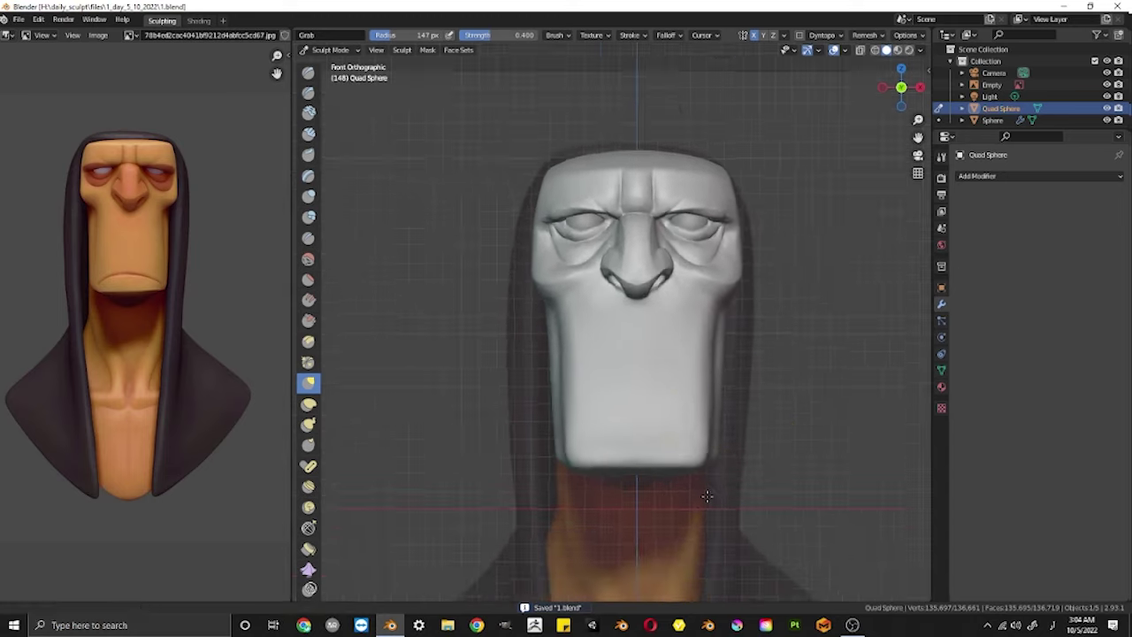
Adjust options in the Viewport Shading popover
mouse_move(702, 525)
middle_mouse_down()
mouse_move(637, 495)
mouse_move(660, 446)
middle_mouse_up()
scroll(660, 445, "up", 5)
left_click(920, 49)
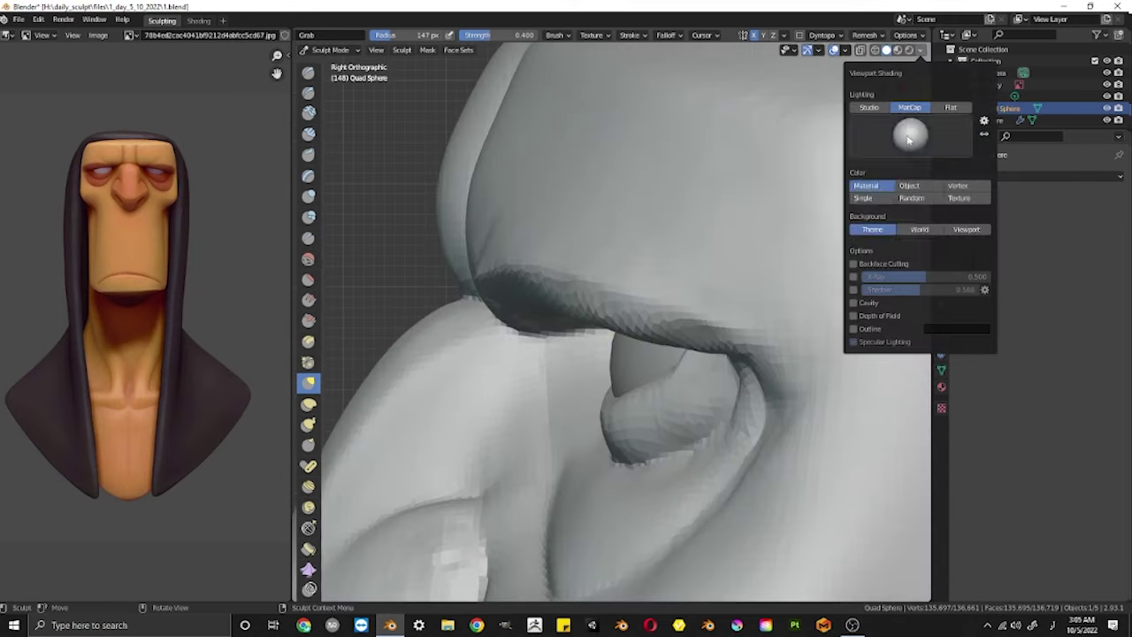
left_click(872, 121)
left_click(876, 171)
Build up the nose with Clay Strips, rechecking the viewport shading
key("c")
mouse_move(525, 334)
middle_mouse_down()
mouse_move(658, 165)
mouse_move(658, 316)
mouse_move(523, 324)
mouse_move(614, 543)
mouse_move(673, 442)
middle_mouse_up()
scroll(523, 324, "down", 5)
left_click(920, 50)
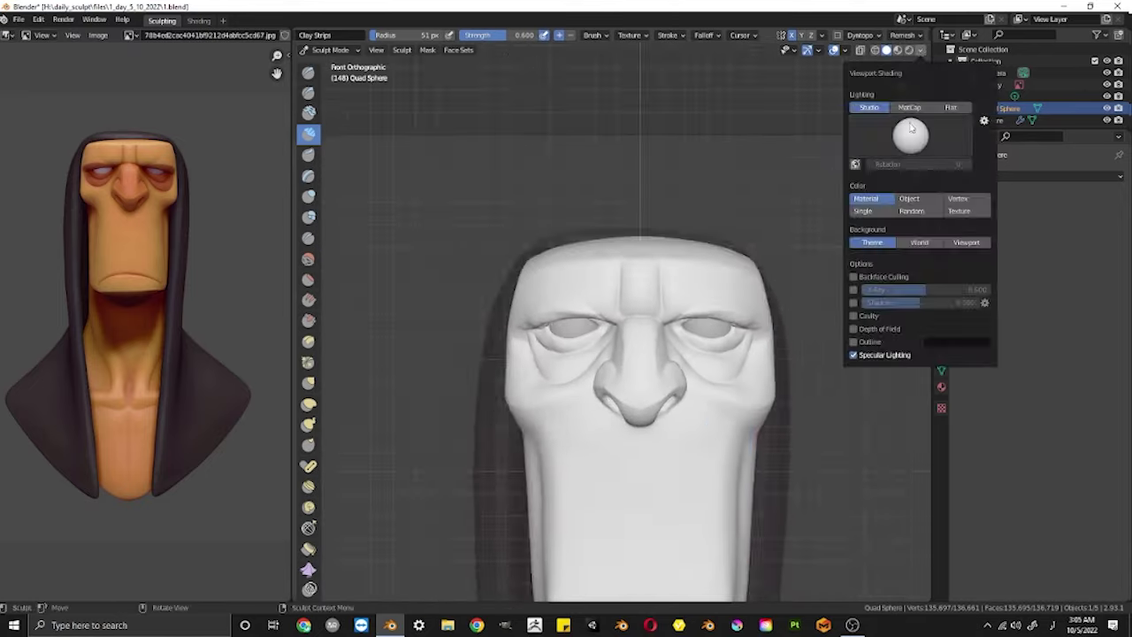
scroll(714, 341, "up", 8)
middle_click_drag(715, 342, 672, 310)
Crease the furrows above the nose bridge and along the brow, then save
key("shift+c")
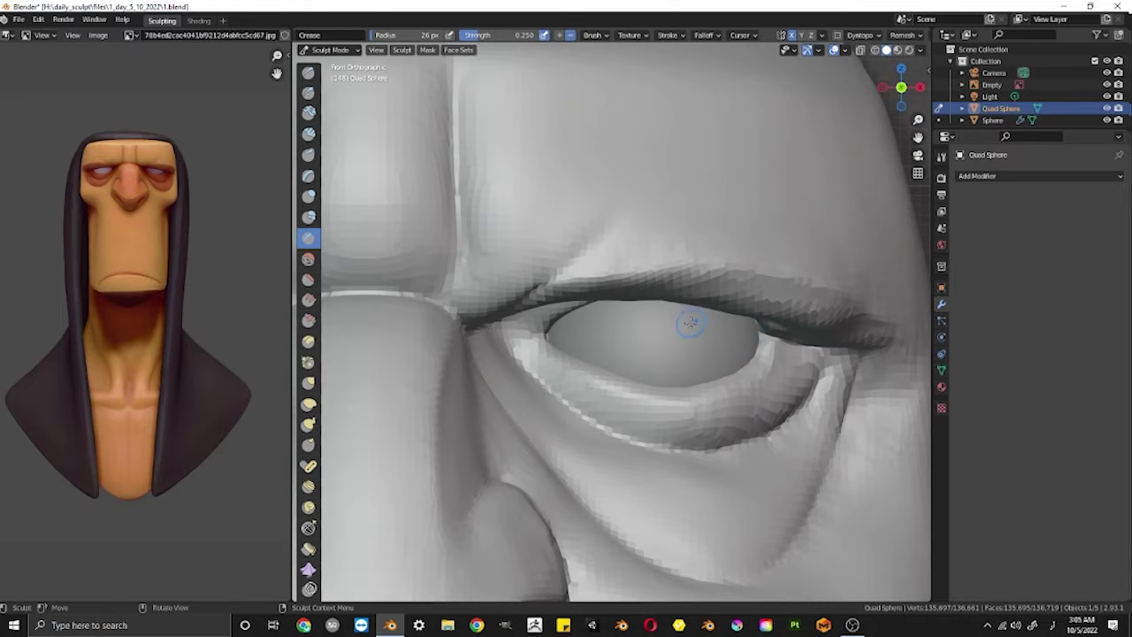
middle_click_drag(841, 370, 814, 290, "shift")
scroll(681, 305, "down", 8)
scroll(681, 306, "up", 7)
key("shift+c")
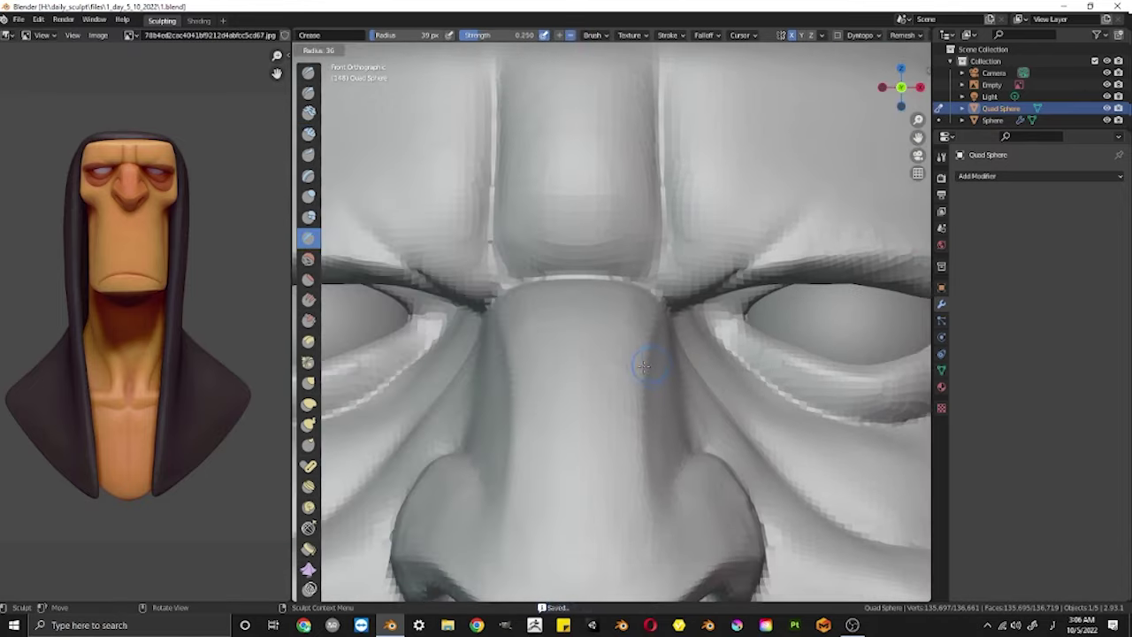
mouse_move(681, 305)
middle_mouse_down()
mouse_move(647, 350)
mouse_move(511, 254)
middle_mouse_up()
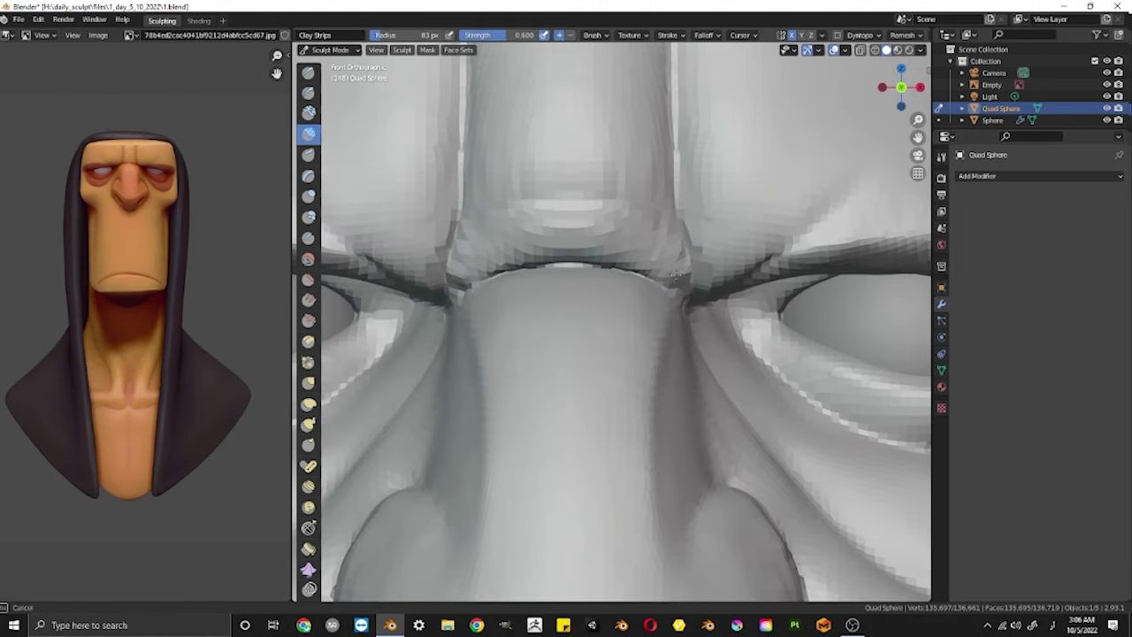
middle_click_drag(677, 277, 549, 245)
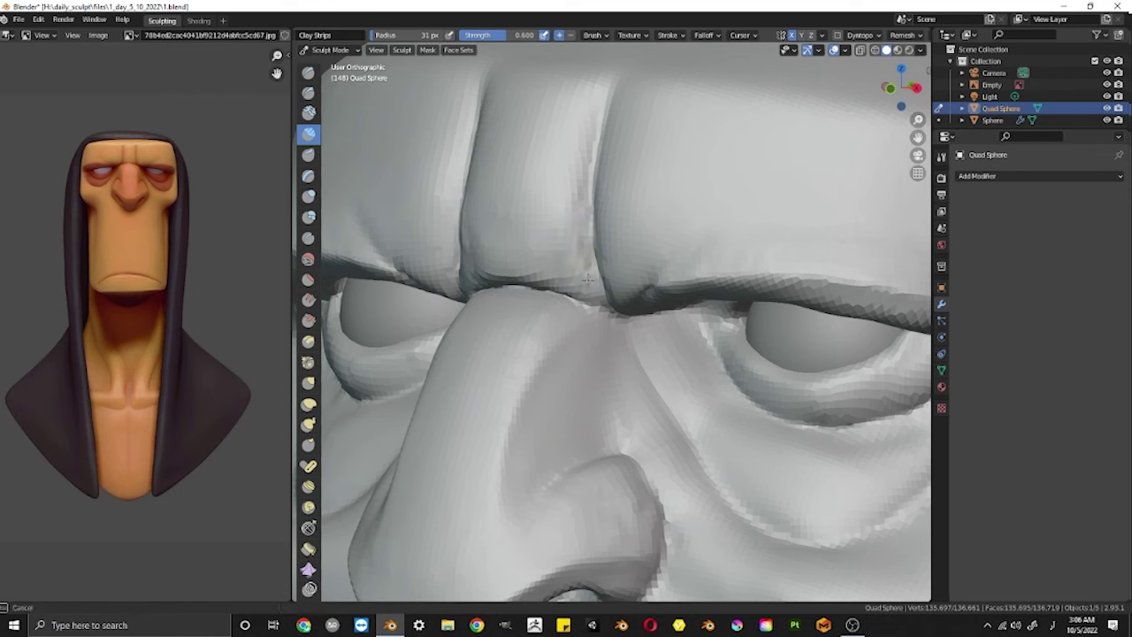
key("g")
key("ctrl+s")
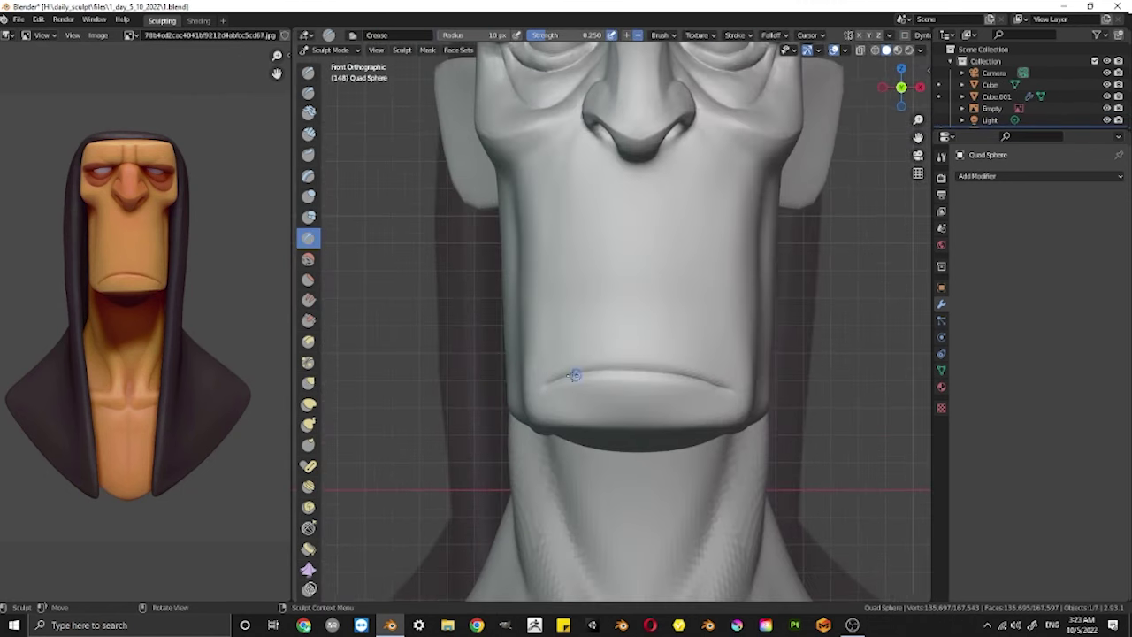
Save the file and orbit to a three-quarter view of the bust
scroll(633, 374, "down", 3)
scroll(634, 374, "down", 4)
key("ctrl+s")
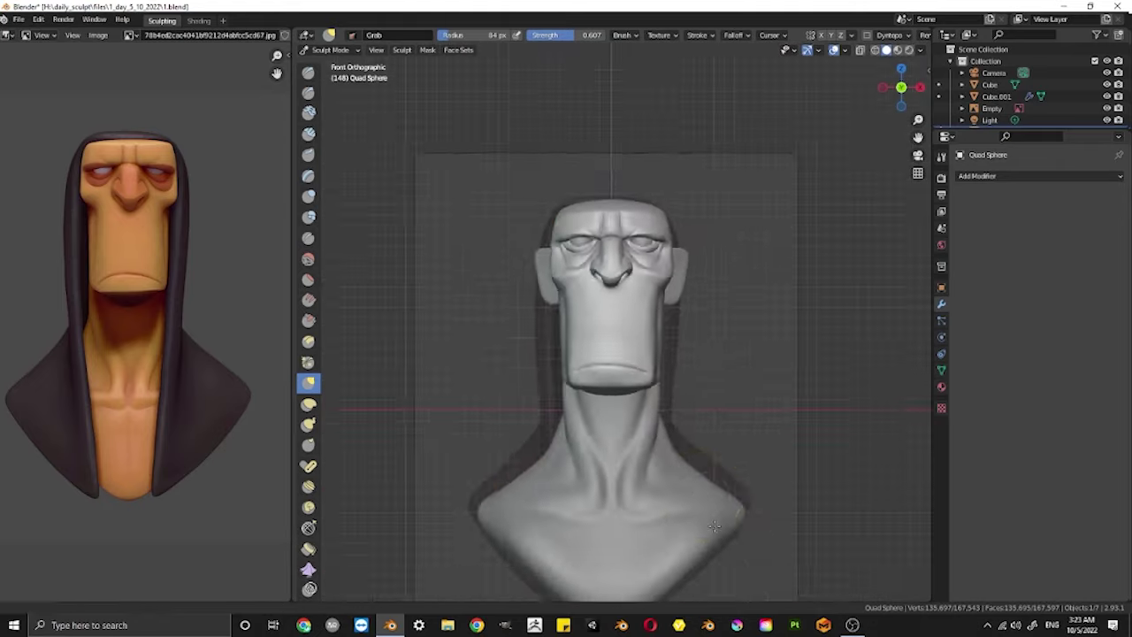
mouse_move(633, 374)
middle_mouse_down()
mouse_move(700, 505)
mouse_move(743, 472)
mouse_move(708, 518)
mouse_move(682, 513)
mouse_move(692, 492)
mouse_move(620, 440)
mouse_move(607, 304)
middle_mouse_up()
scroll(692, 493, "up", 3)
scroll(619, 372, "down", 4)
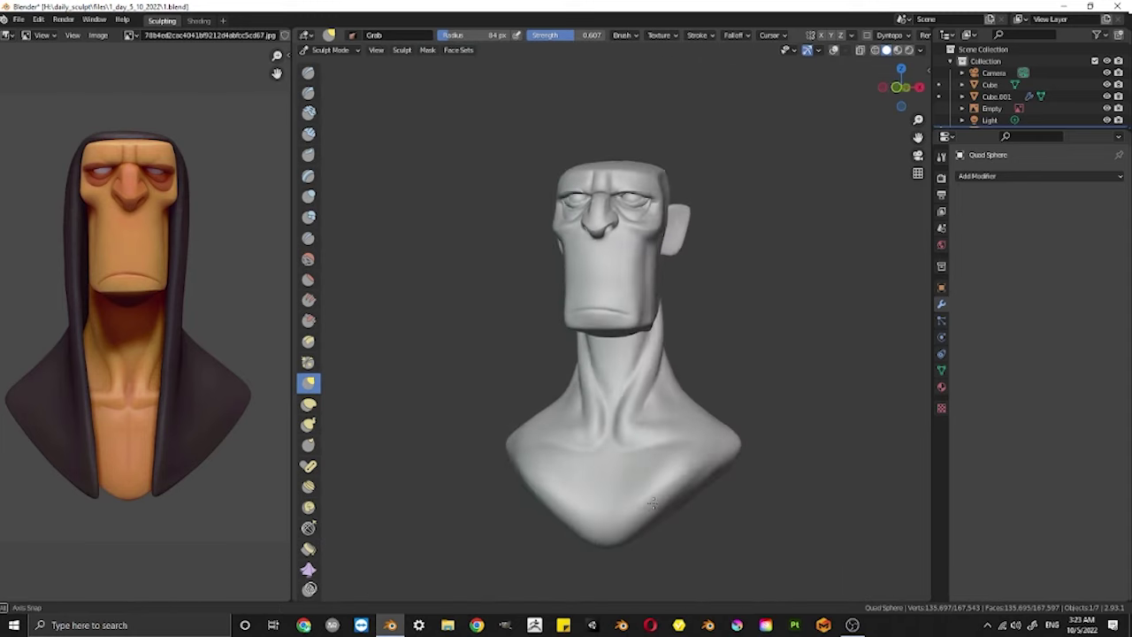
scroll(623, 406, "up", 3)
scroll(623, 406, "up", 2)
Inspect the bust from beneath the chin and back to the front, toggling the side panel
mouse_move(619, 391)
middle_mouse_down()
mouse_move(677, 416)
mouse_move(518, 215)
mouse_move(673, 460)
middle_mouse_up()
scroll(672, 459, "down", 3)
scroll(698, 502, "down", 2)
scroll(698, 502, "up", 5)
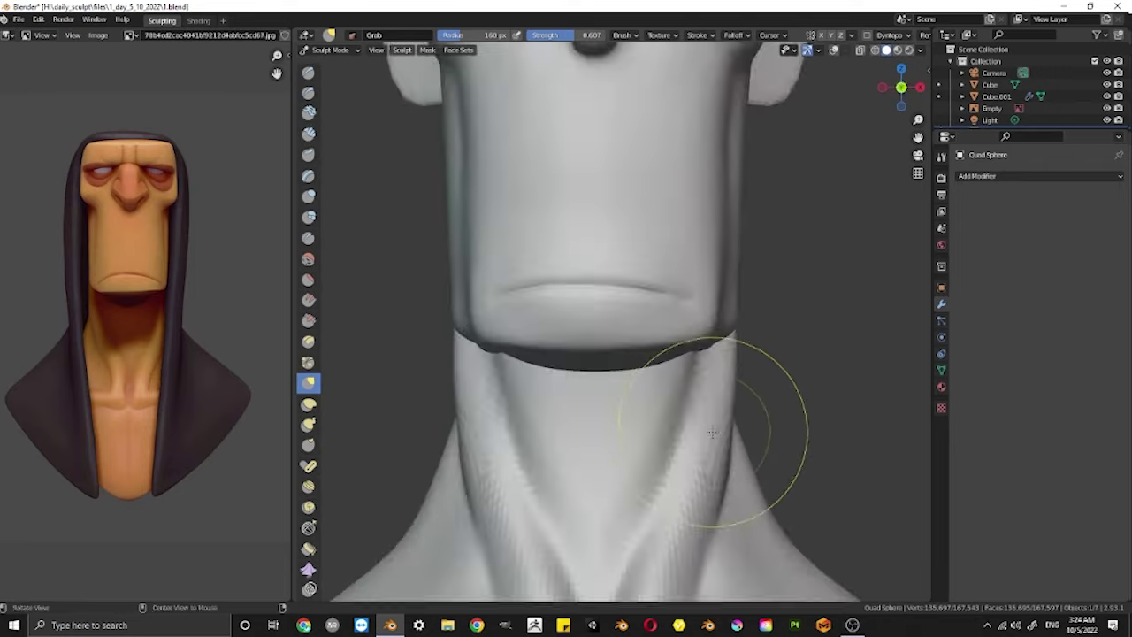
key("n")
key("n")
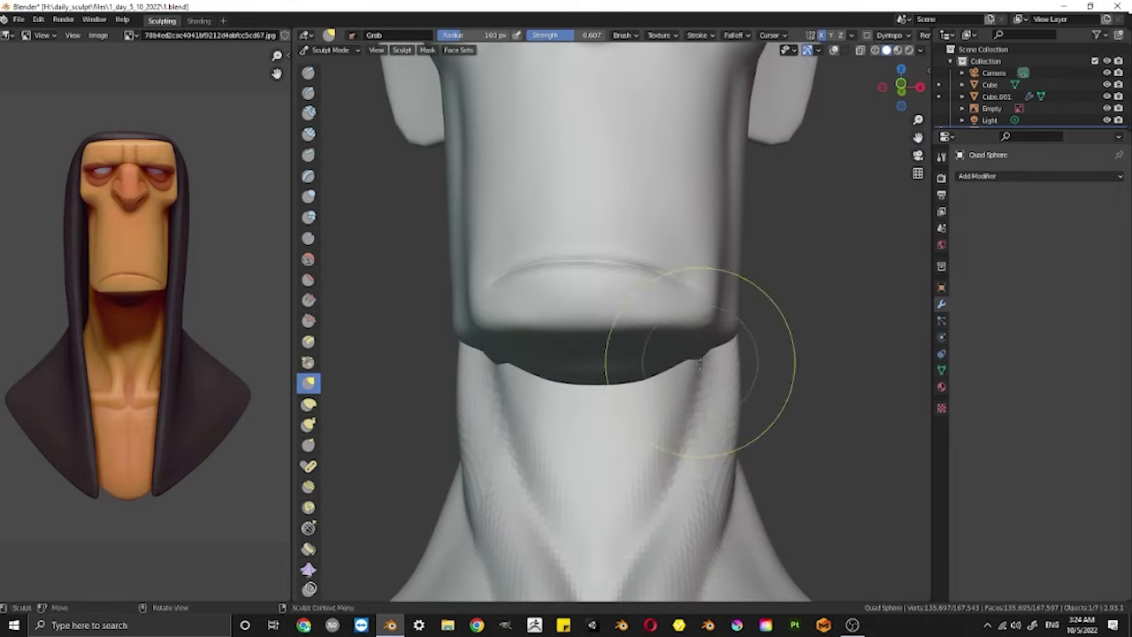
scroll(667, 505, "down", 5)
Switch from Sculpt Mode to Object Mode and return to an exact front view
left_click(330, 50)
left_click(341, 65)
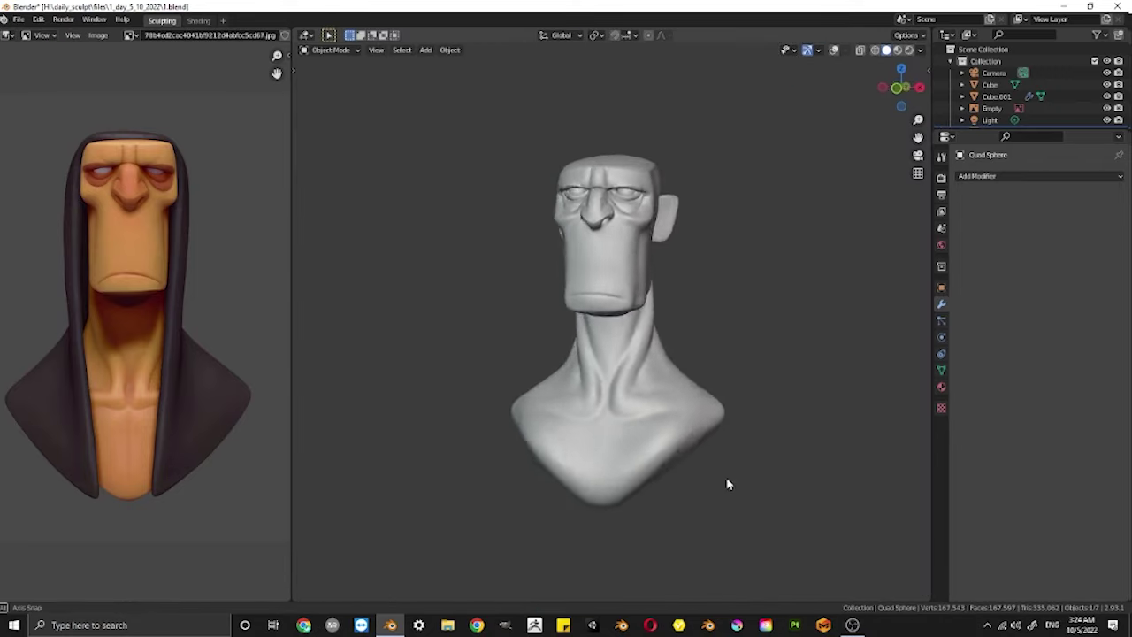
mouse_move(727, 483)
middle_mouse_down()
mouse_move(759, 475)
mouse_move(349, 480)
middle_mouse_up()
key("KP_1")
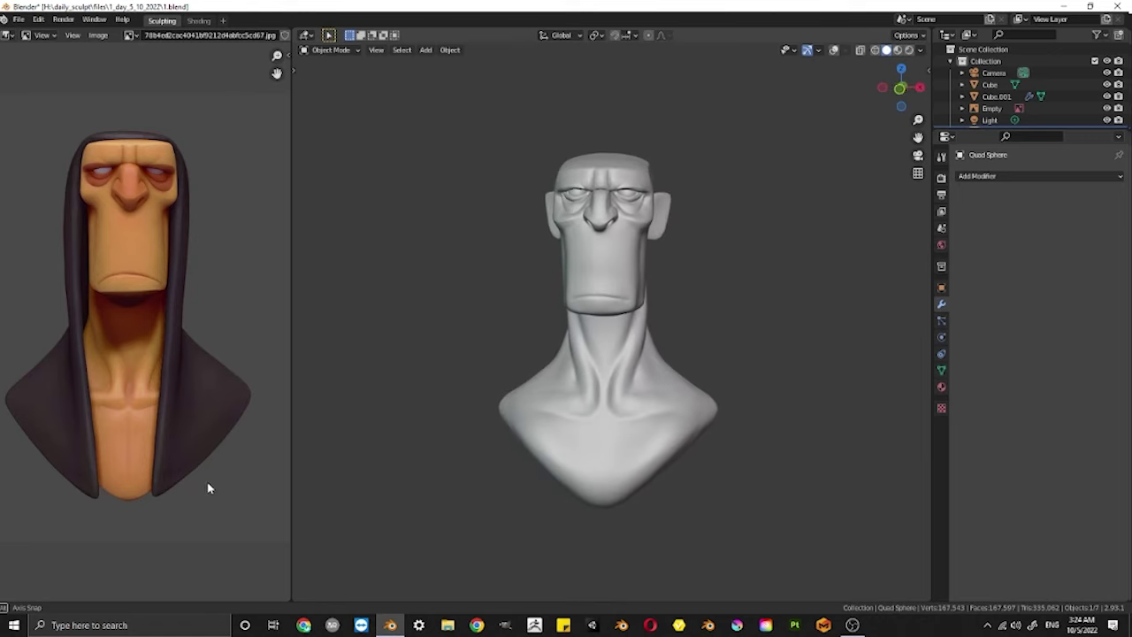
Pick a different MatCap and enable Cavity shading, adjusting its ridge amount
left_click(920, 49)
left_click(911, 132)
left_click(911, 194)
left_click(865, 185)
left_click(853, 302)
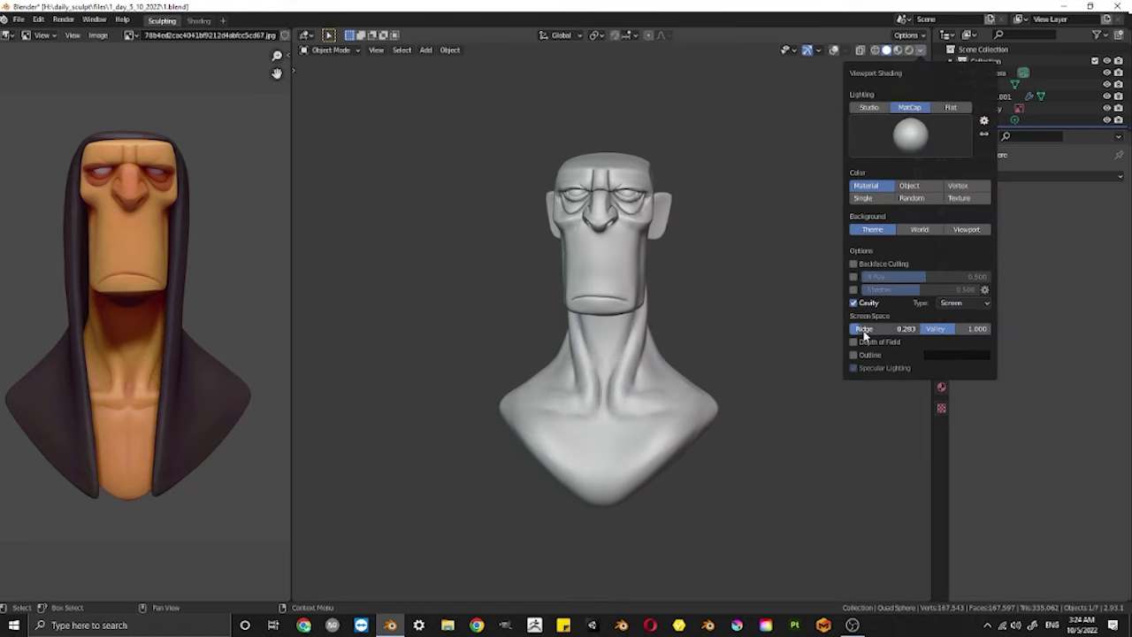